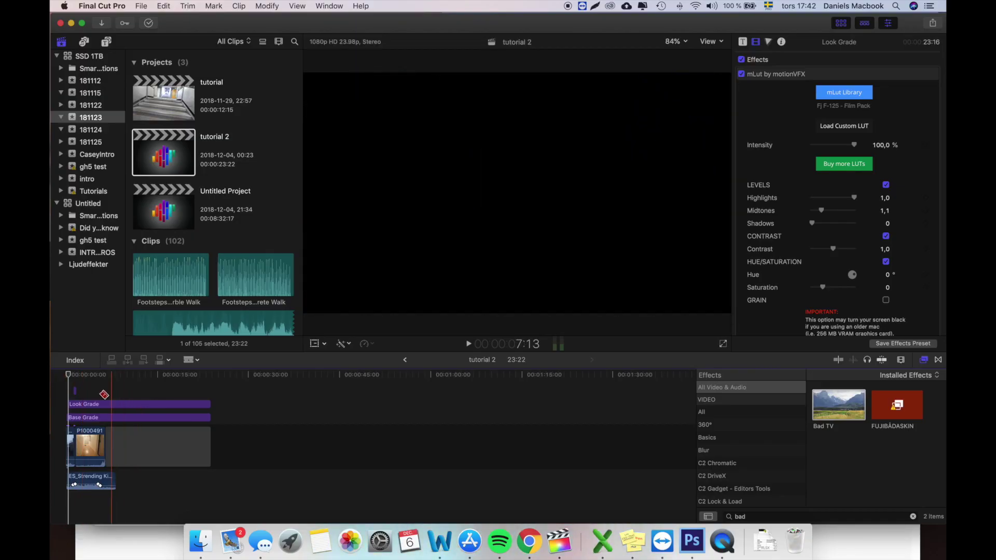
Play the finished transition at the project's start and show the retiming speeds of clips P1000490 and P1000491.
key("space")
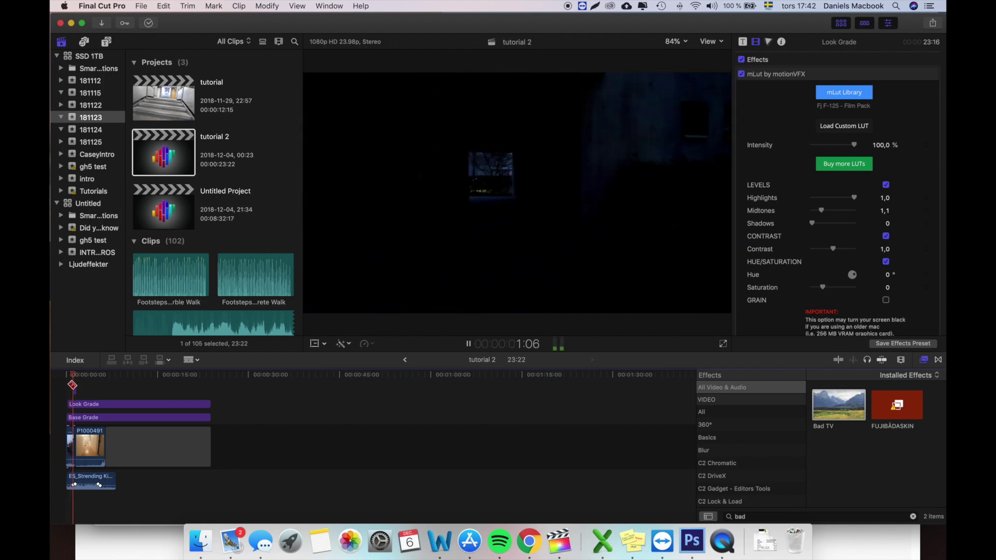
key("space")
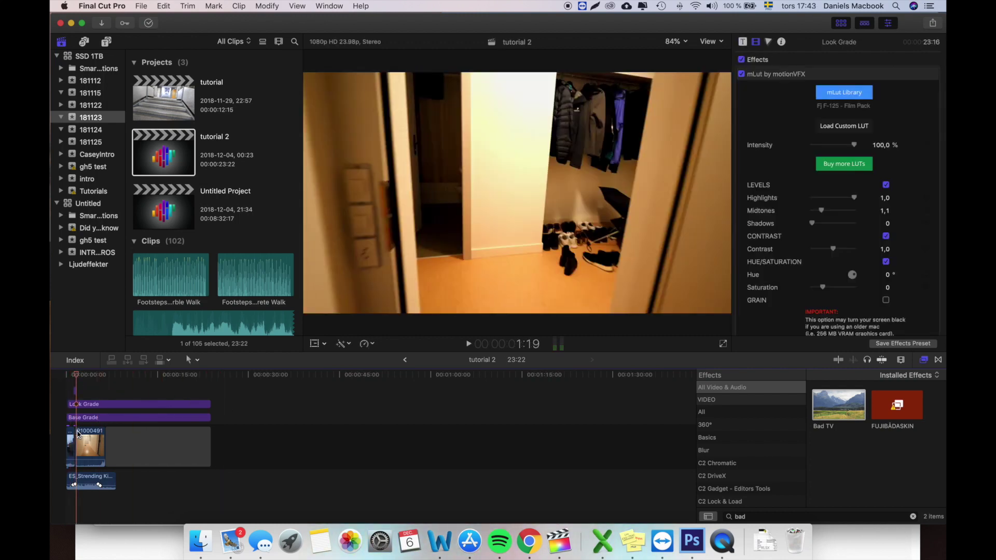
key("shift+z")
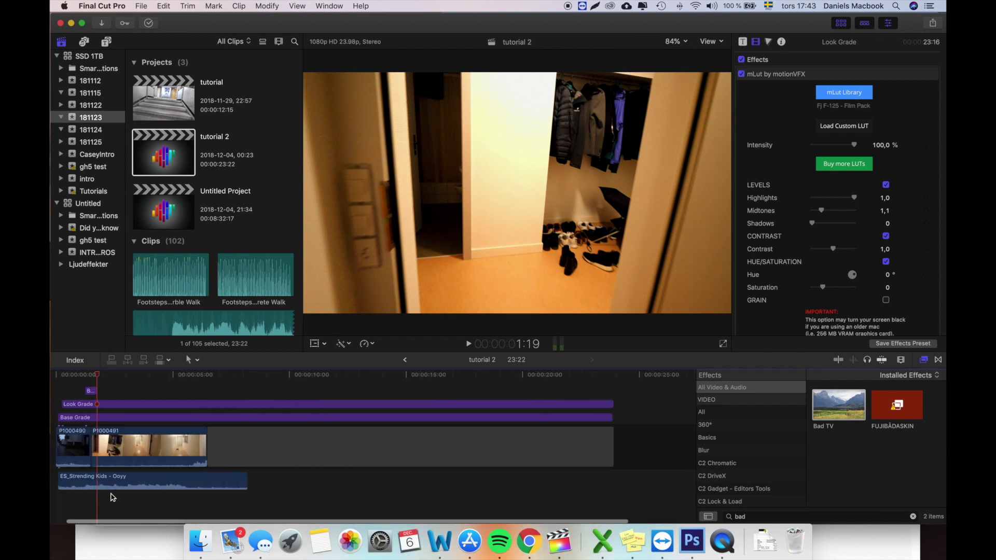
left_click(144, 452)
key("cmd+r")
left_click(87, 448)
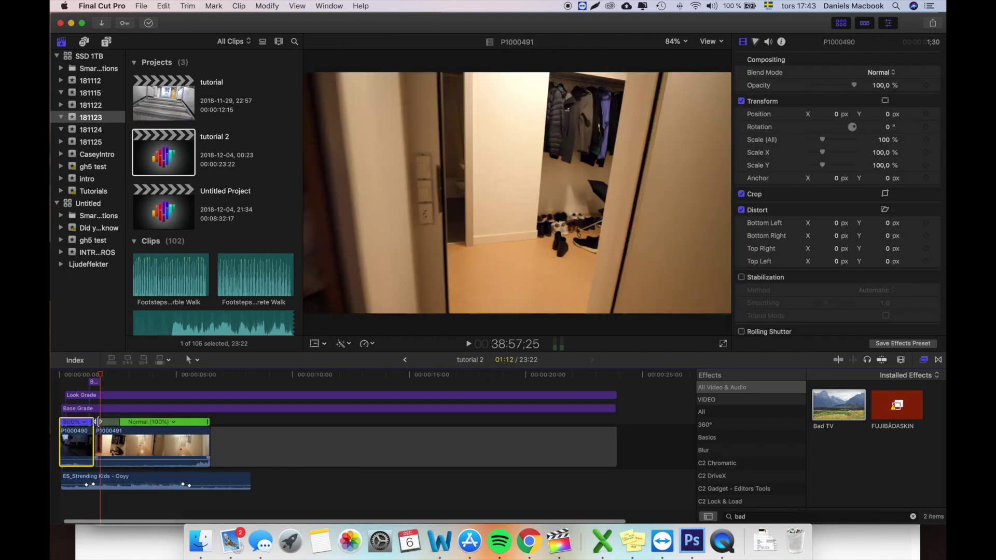
Examine the cut between the first two clips and the short Base Grade adjustment layer placed above it.
key("b")
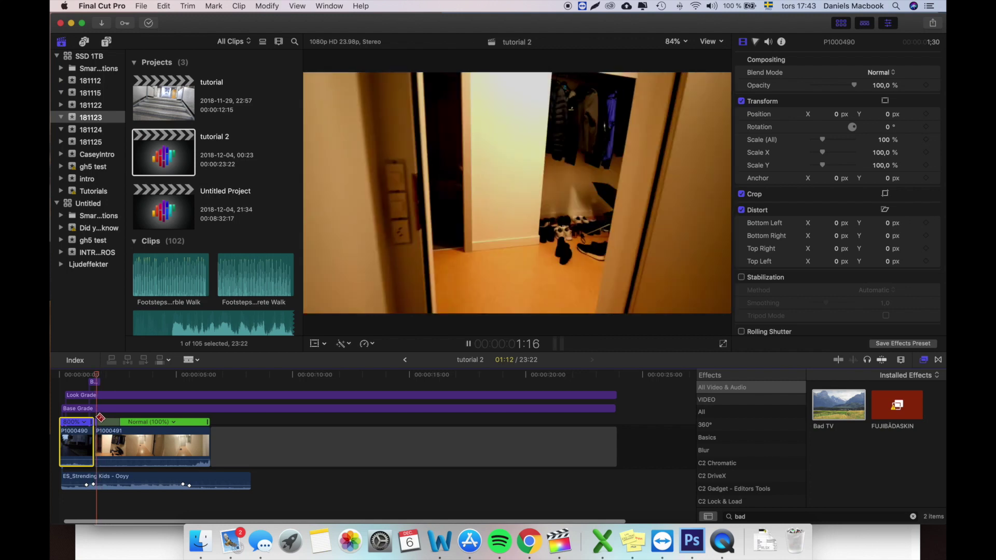
scroll(101, 417, "up", 1)
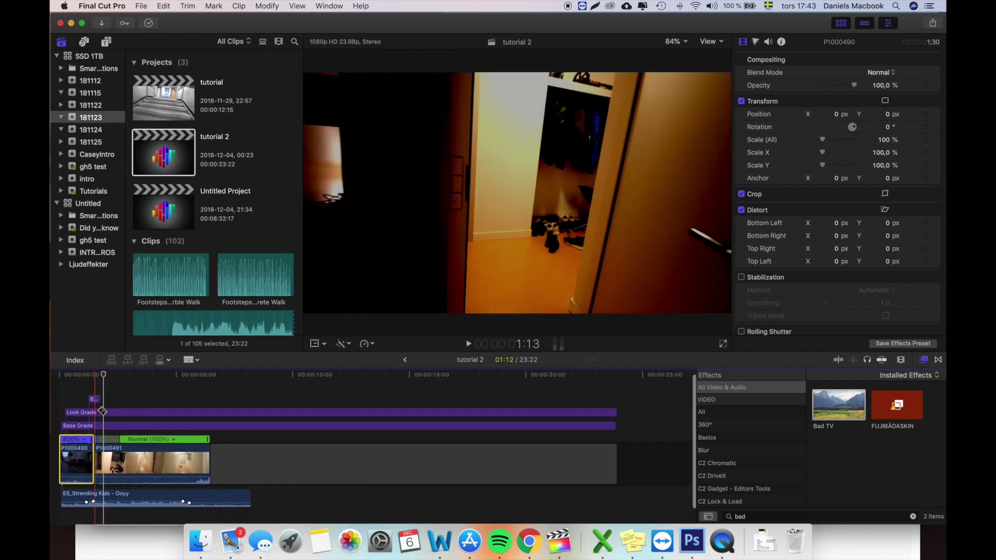
key("a")
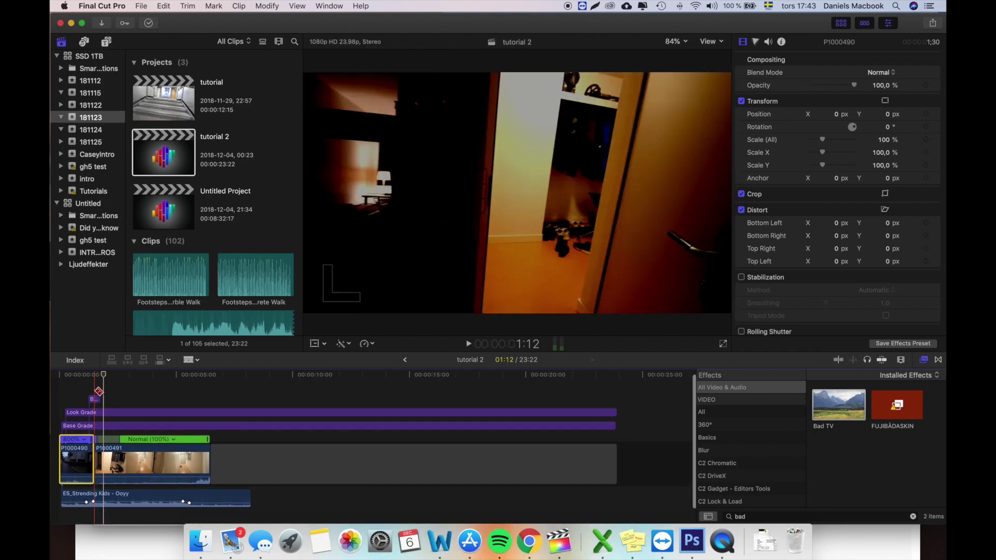
left_click(96, 400)
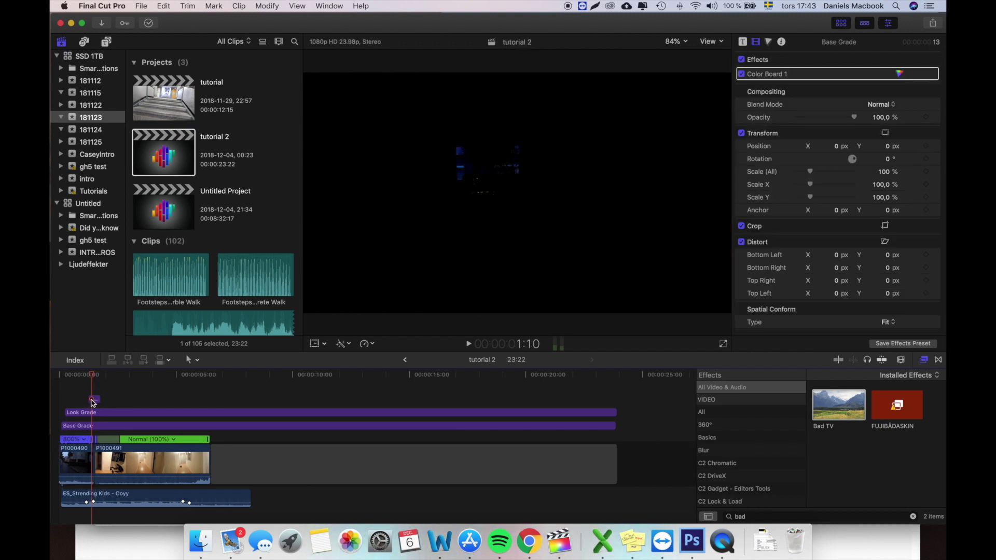
key("b")
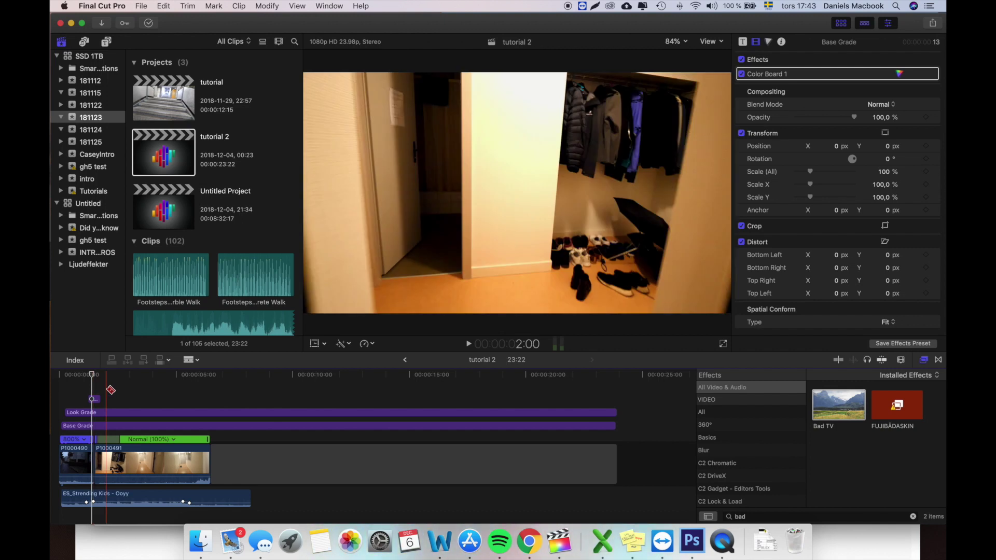
left_click(94, 399)
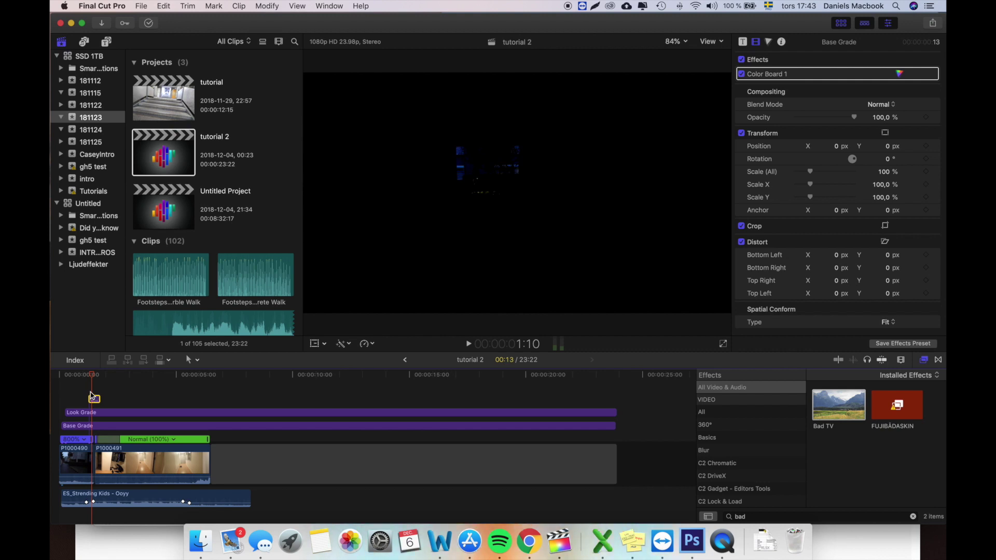
key("b")
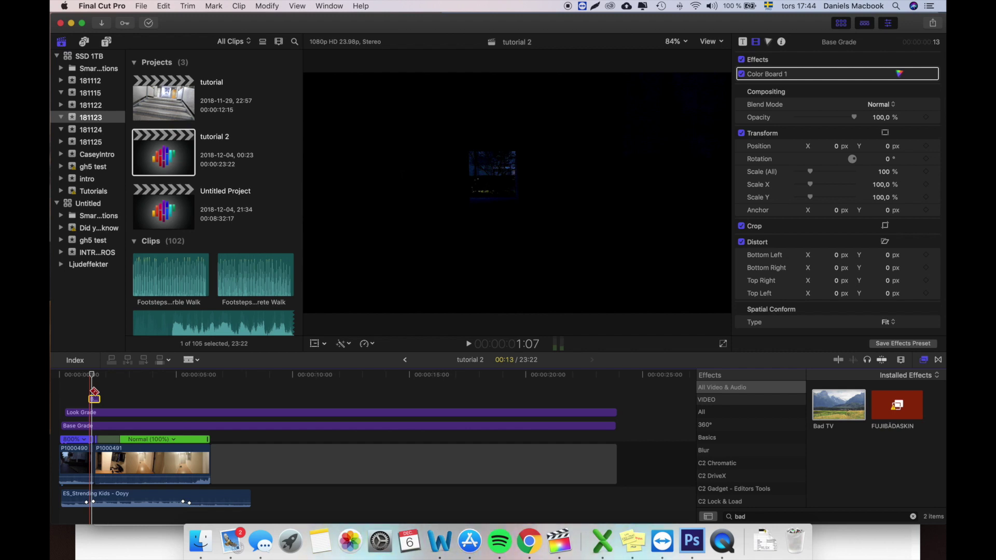
key("a")
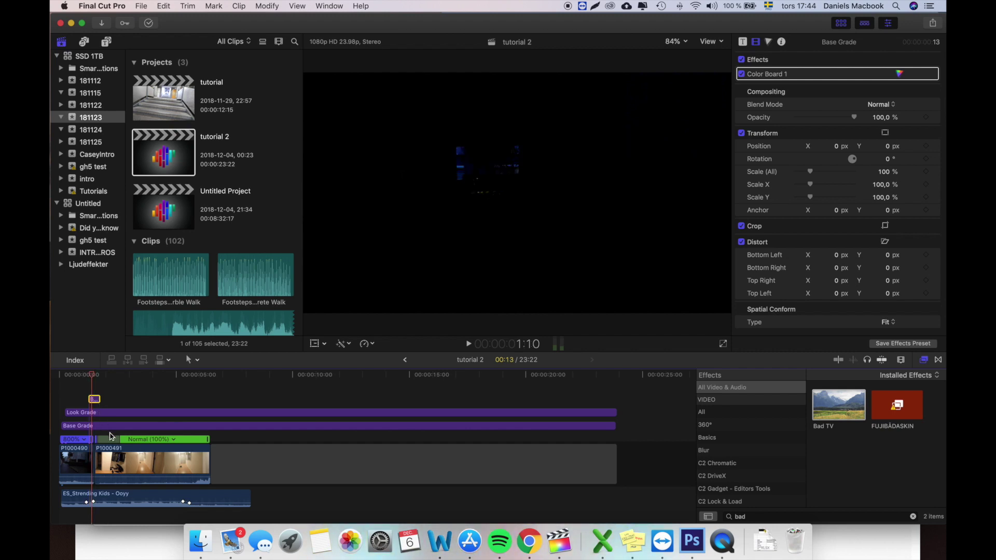
Copy clips P1000490 and P1000491 together and paste them at the end of the timeline.
left_click(96, 462)
left_click(77, 464, "super")
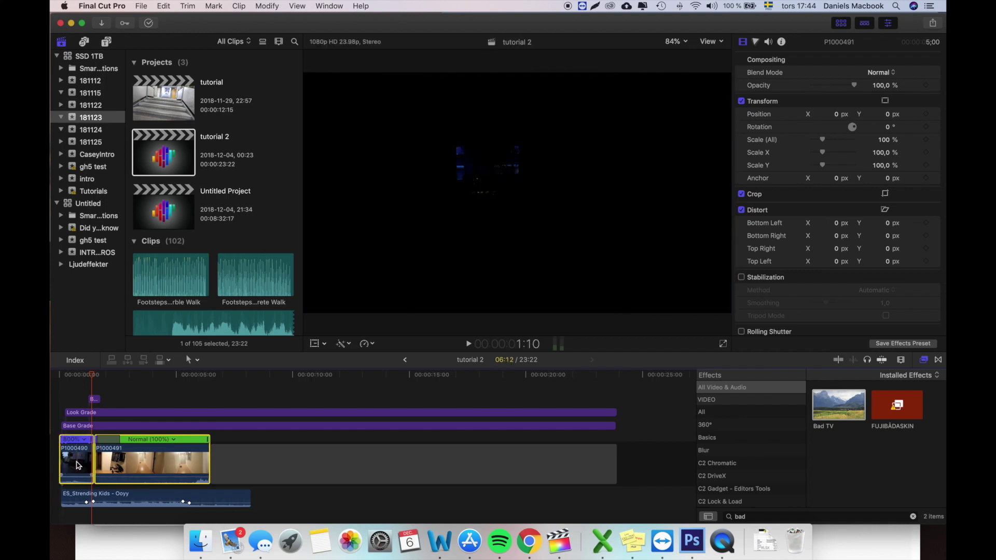
key("super+c")
scroll(77, 464, "right", 3)
left_click(556, 441)
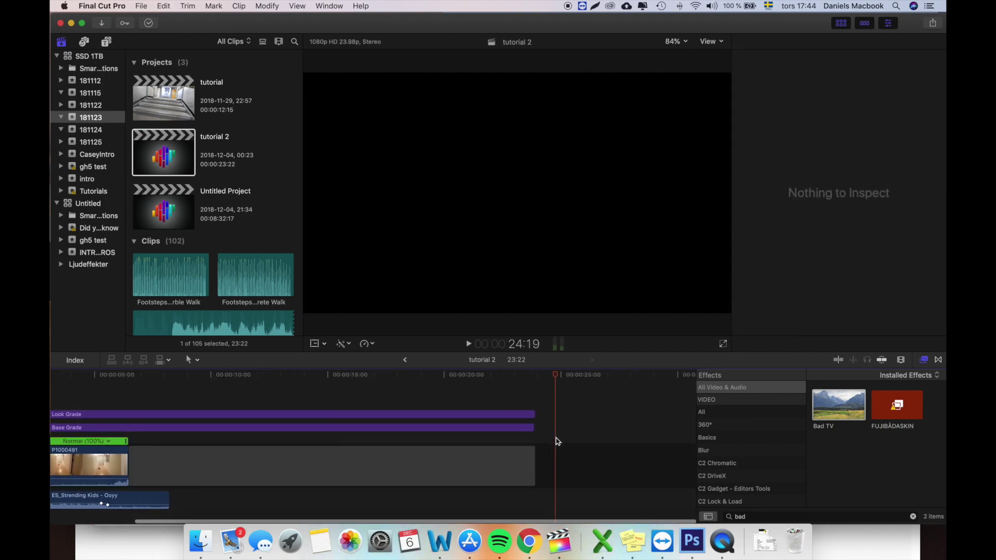
key("super+v")
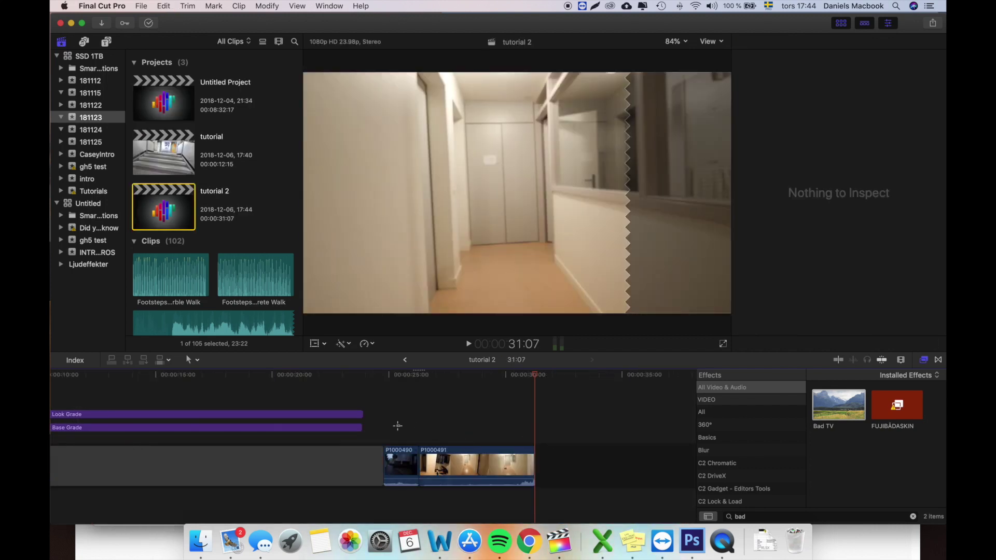
Reset the playback speed of both pasted clips, P1000490 and P1000491, to Normal (100%).
left_click(398, 465)
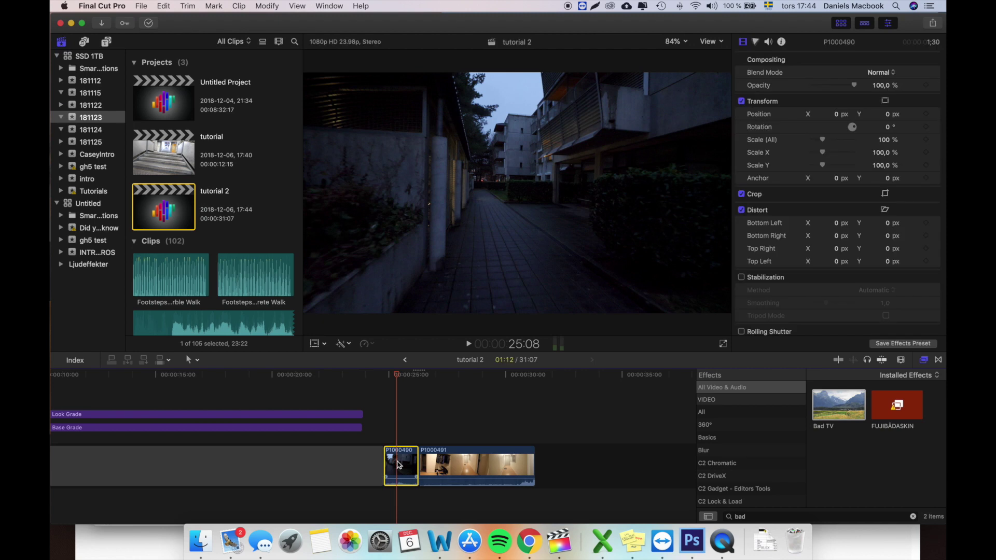
key("n")
key("shift+n")
scroll(430, 431, "right", 3)
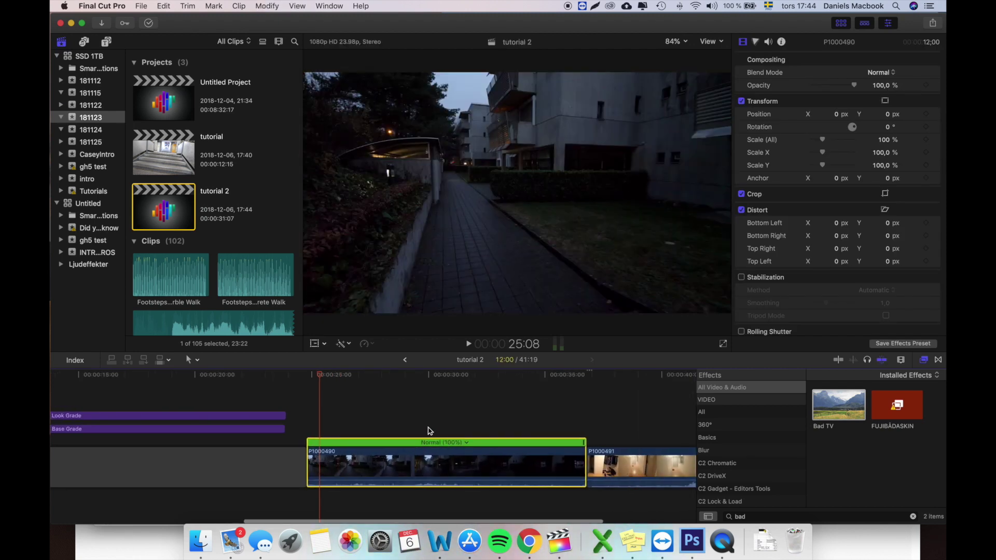
scroll(483, 434, "right", 3)
left_click(524, 456)
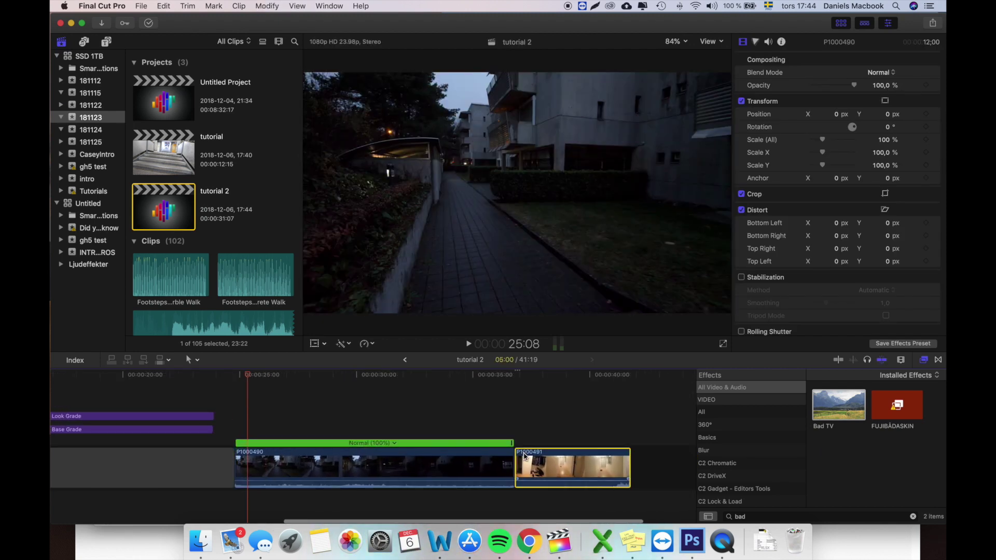
key("shift+n")
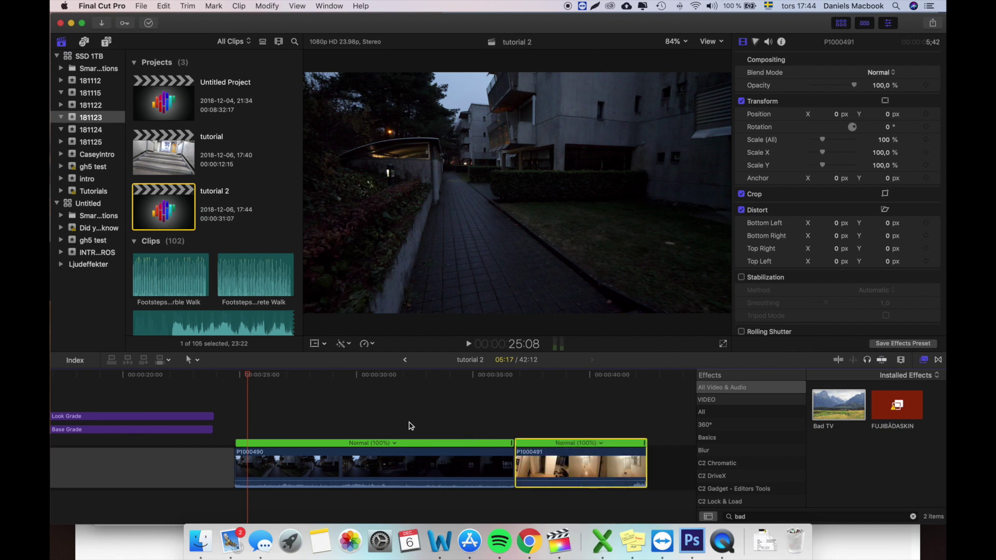
Play across the cut between the two pasted clips and review the footage of each at normal speed.
key("s")
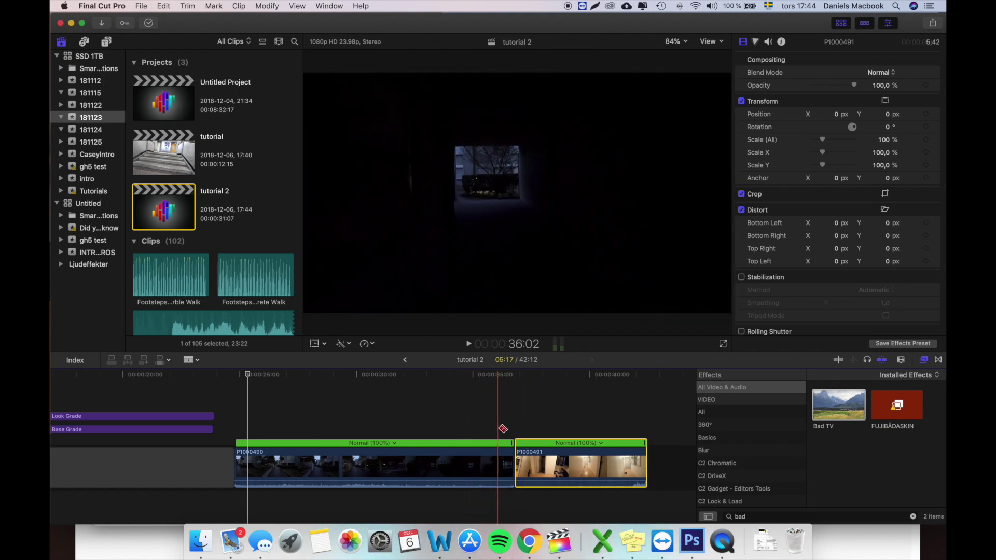
key("space")
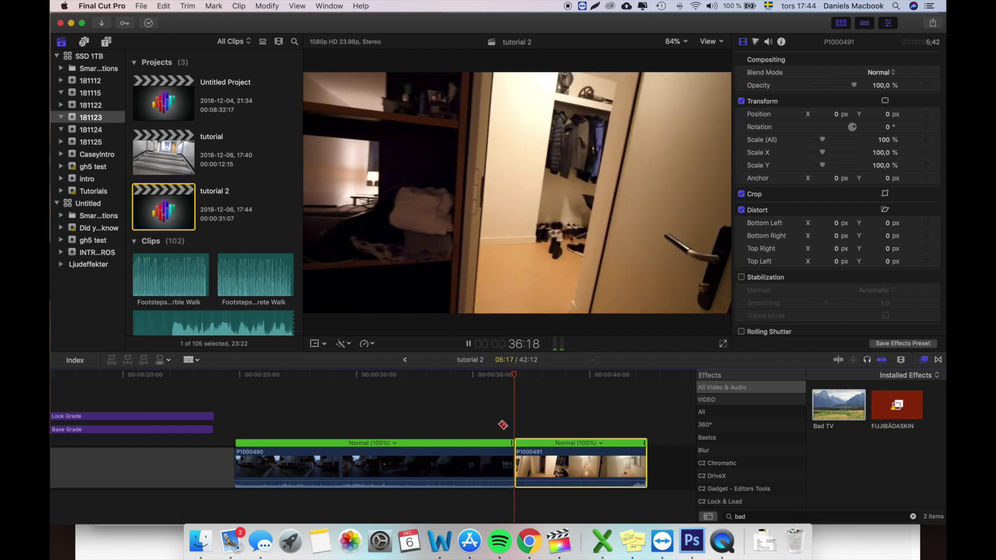
key("space")
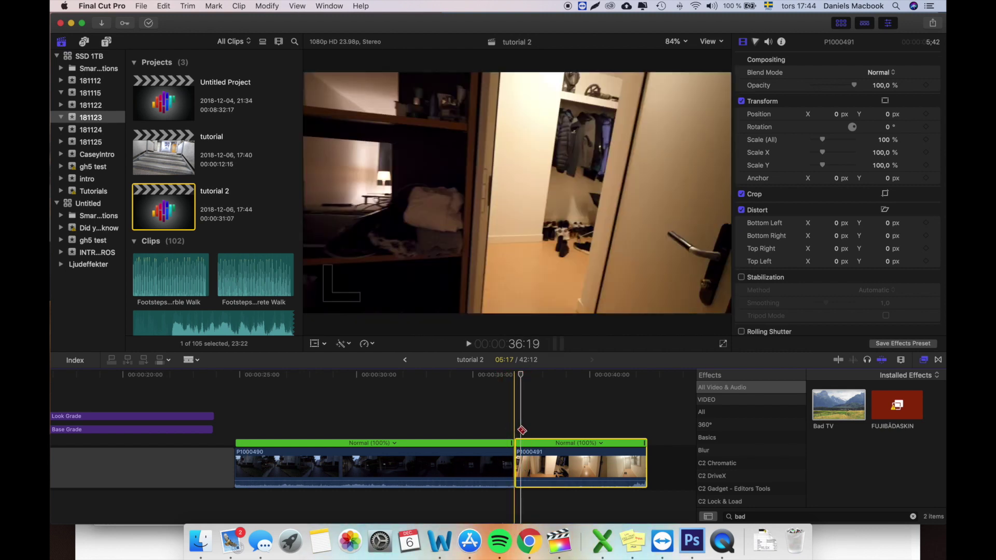
key("a")
left_click(556, 393)
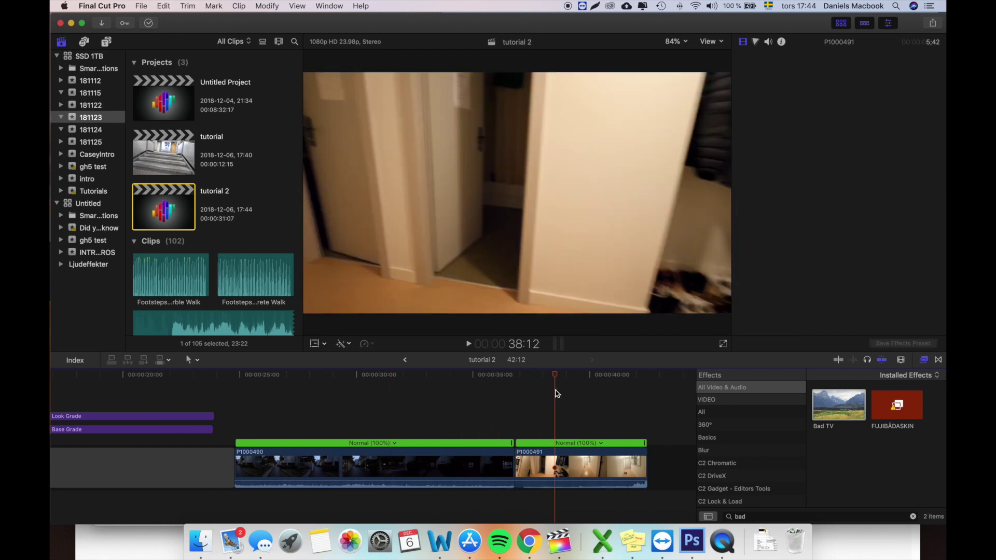
left_click(552, 457)
left_click(347, 424)
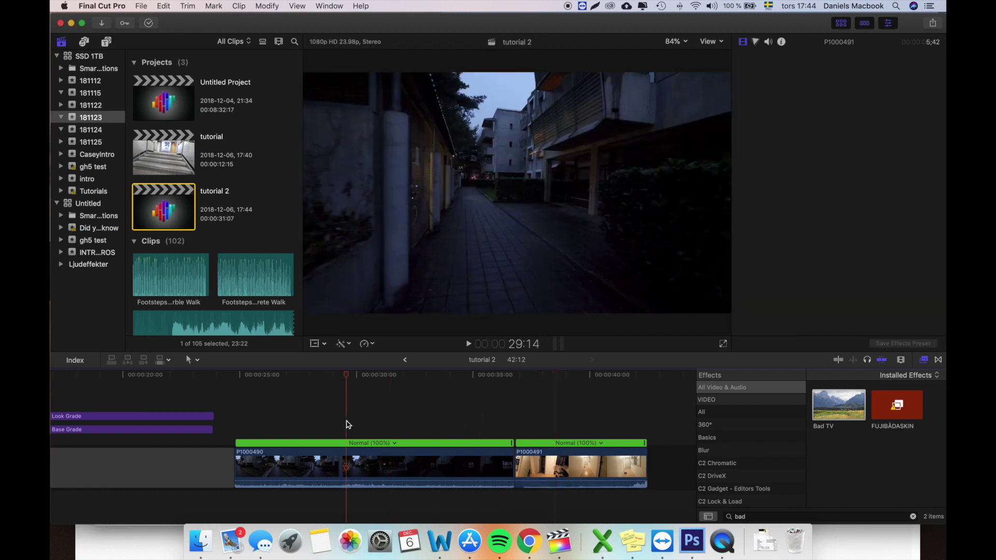
left_click(346, 465)
key("b")
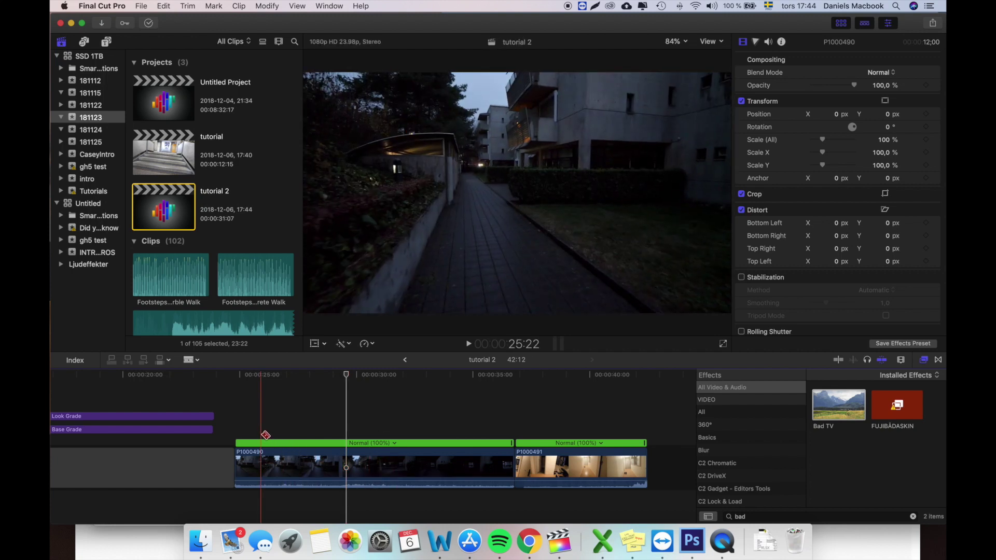
key("a")
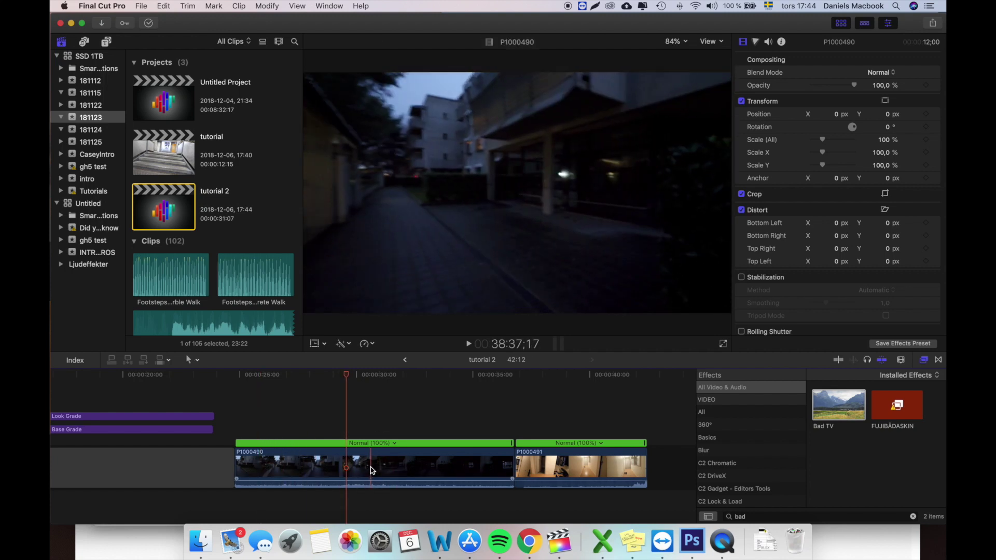
Speed up the pasted outdoor clip P1000490 with the Fast 8x retiming preset.
left_click(372, 470)
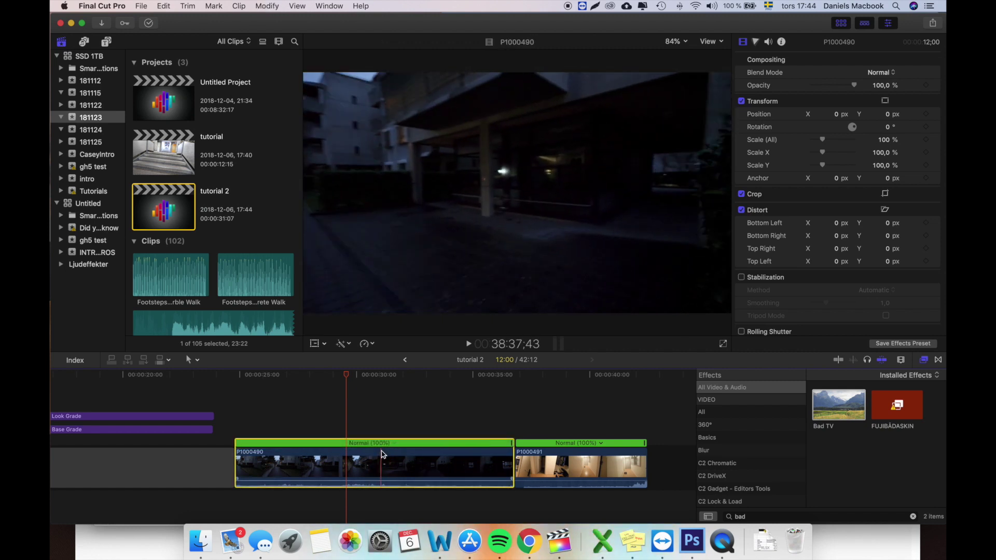
left_click(395, 443)
mouse_move(418, 462)
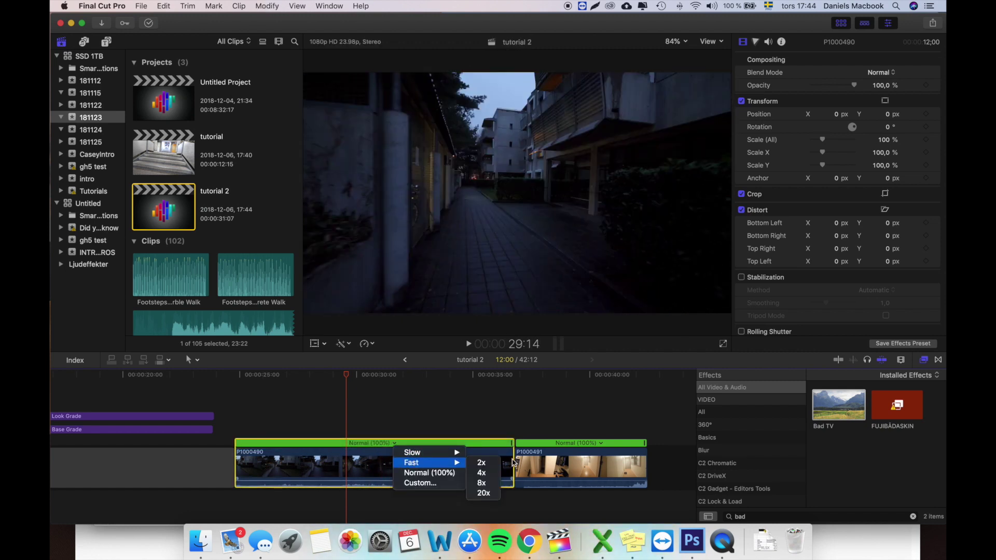
left_click(482, 483)
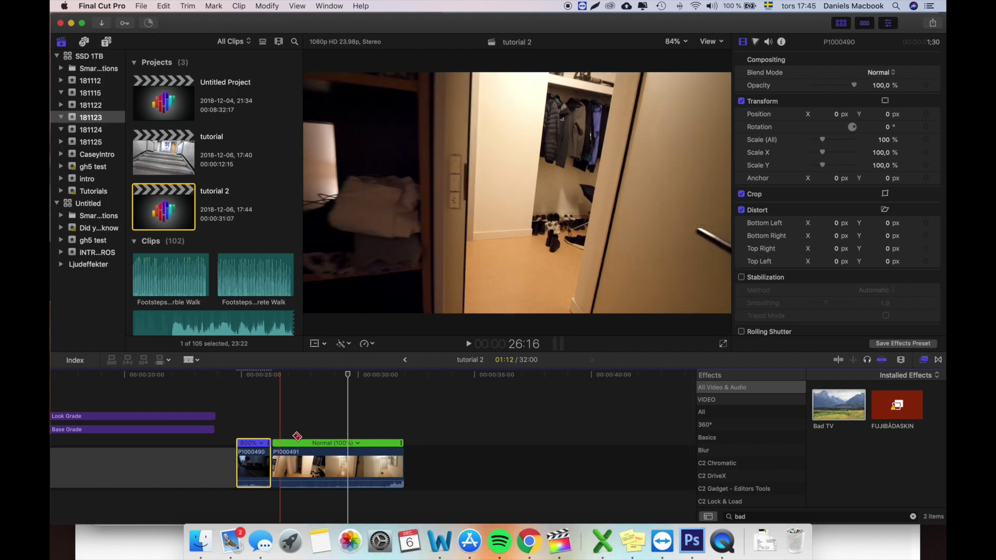
Split the speed of the pasted indoor clip P1000491 at 26:22 and retime its first segment to 110%.
scroll(290, 437, "up", 5)
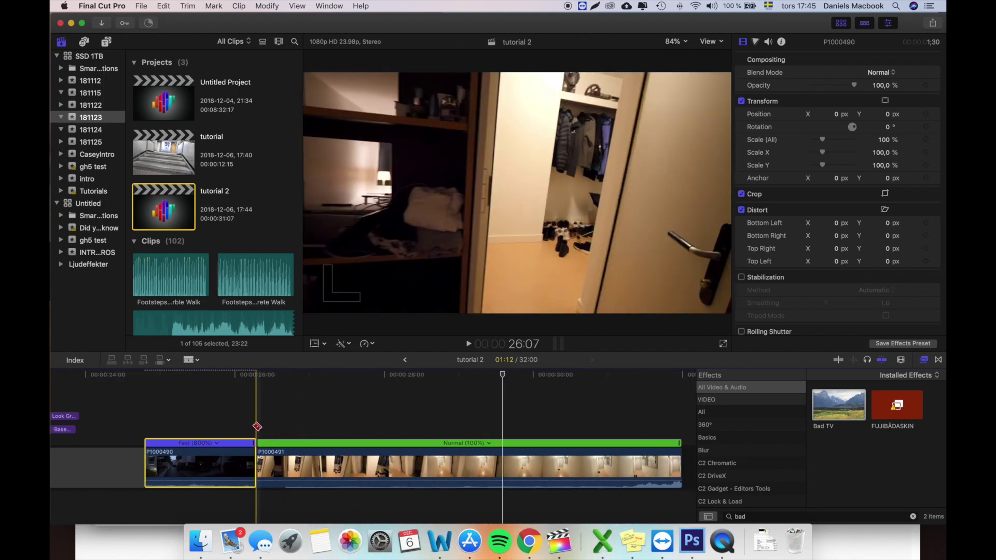
key("a")
left_click(303, 434)
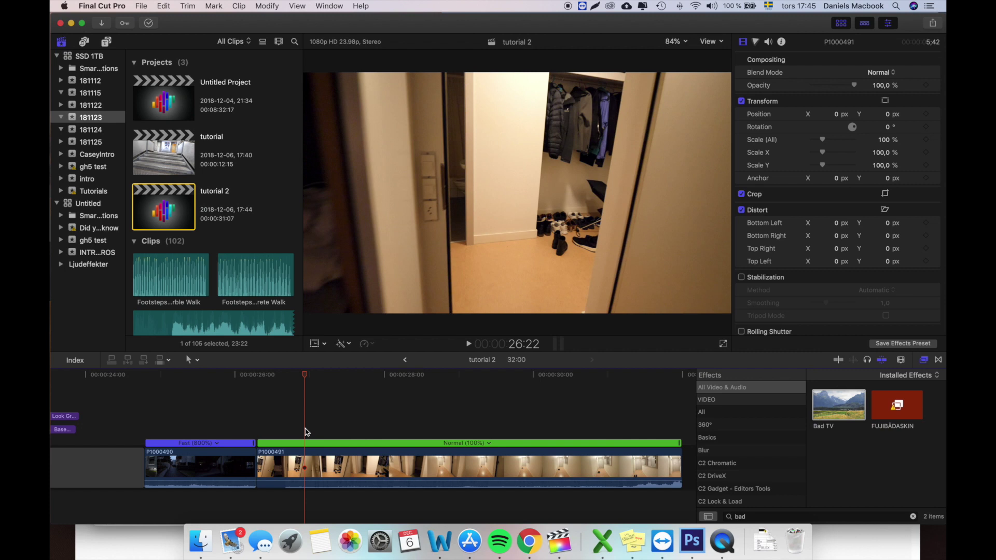
key("shift+b")
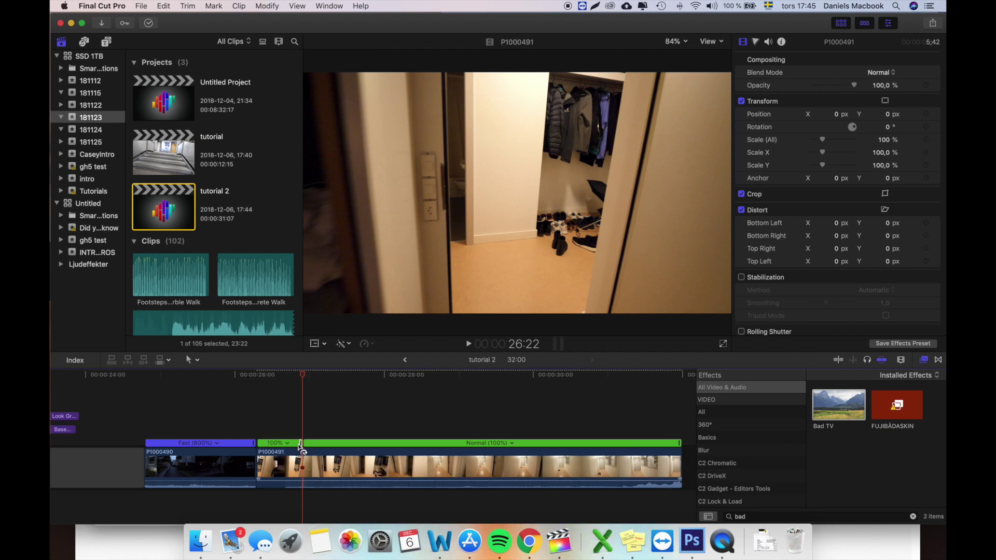
left_click_drag(302, 444, 297, 445)
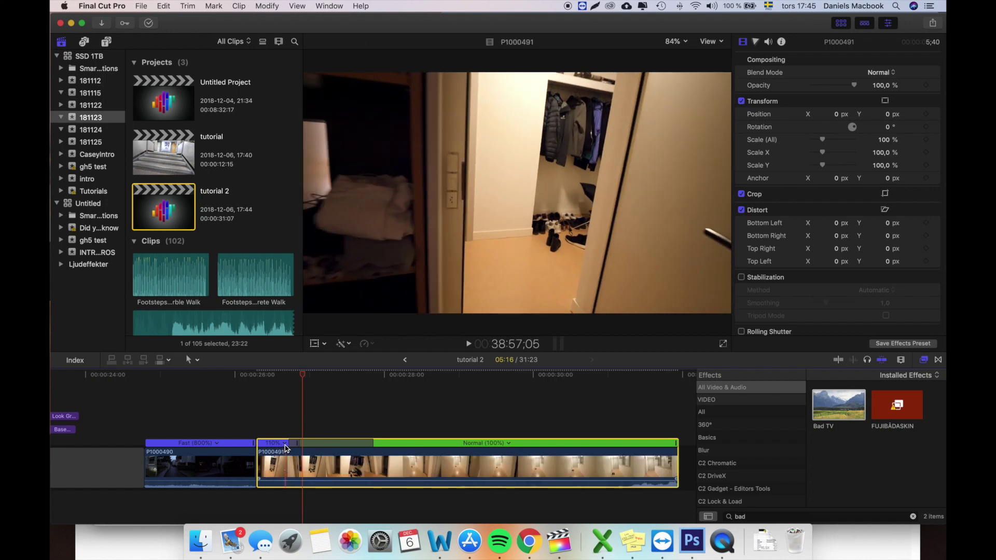
Set the first speed segment of the pasted indoor clip P1000491 to Fast 4x and play the transition.
left_click(285, 444)
mouse_move(358, 465)
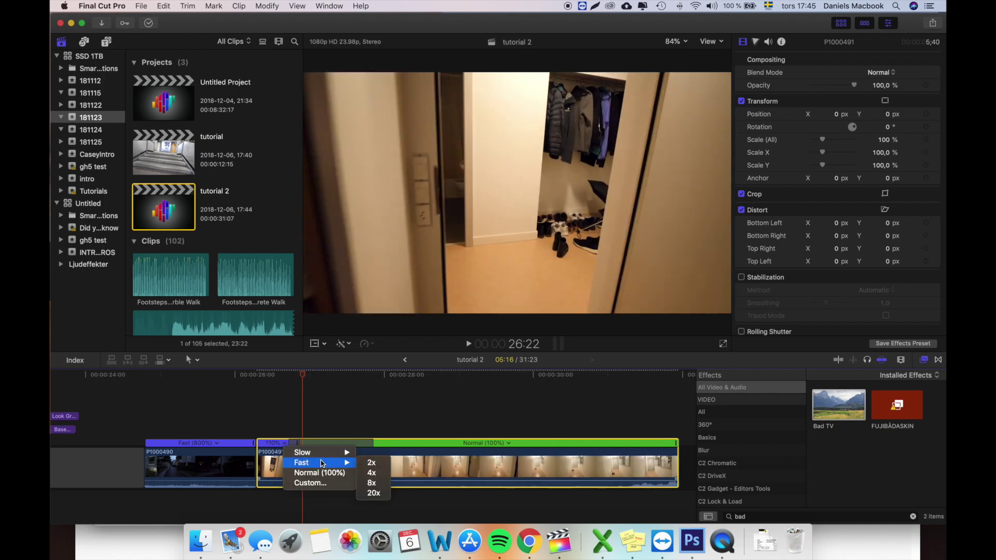
left_click(370, 473)
key("space")
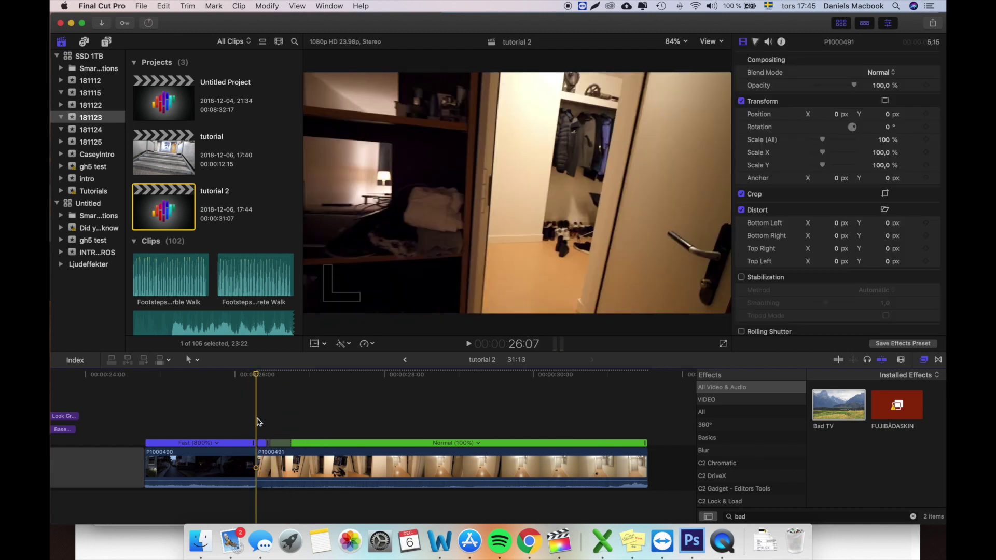
Place a Base Grade title over the cut between P1000490 and P1000491 and shorten it to 5 frames.
left_click(108, 42)
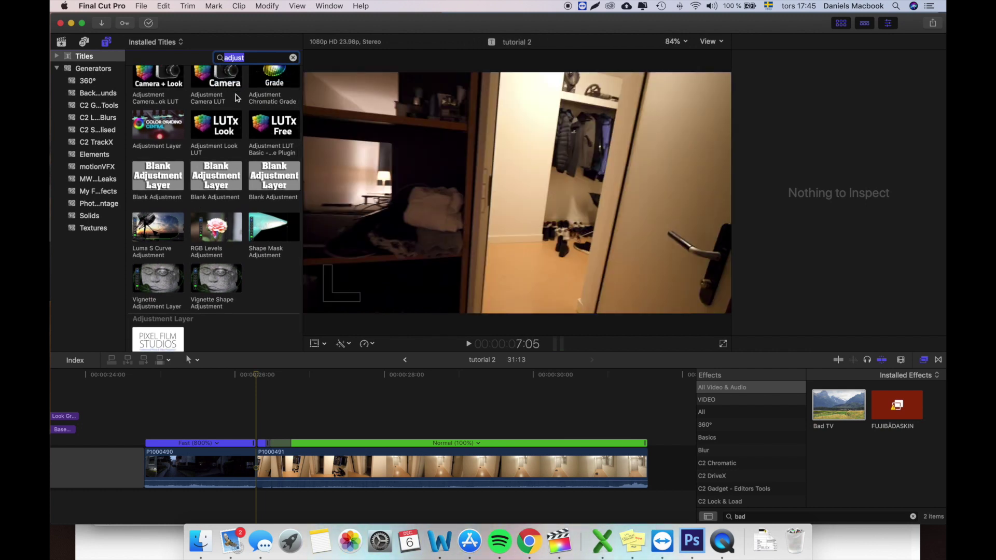
type("base")
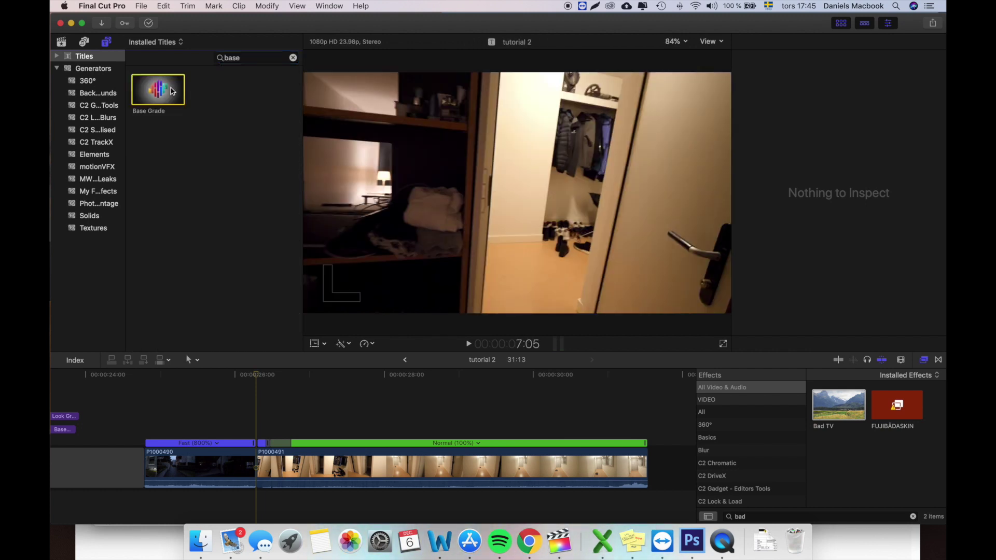
left_click_drag(158, 89, 263, 430)
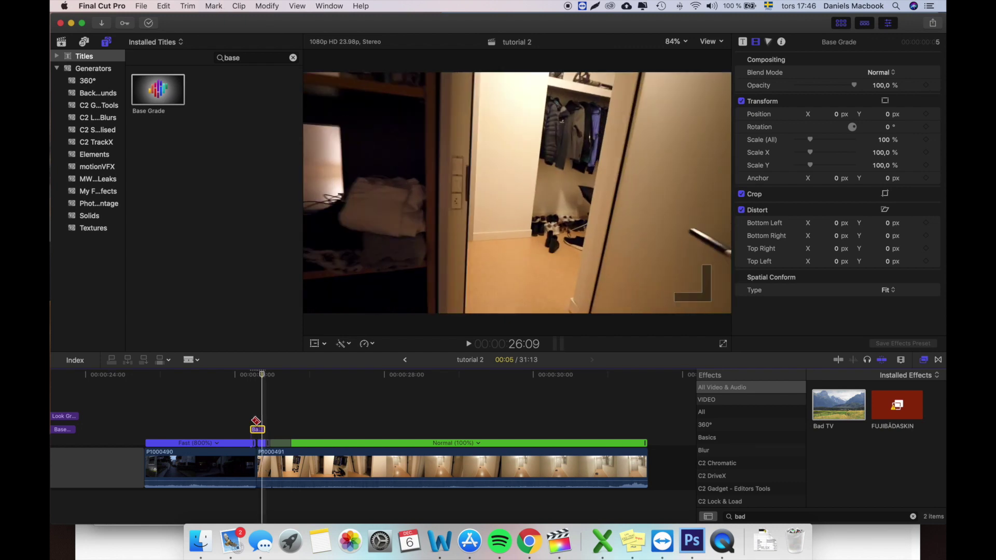
Add a Color Board correction to the 5-frame Base Grade title, trying and undoing a 36% master exposure.
key("a")
left_click(258, 418)
left_click(260, 430)
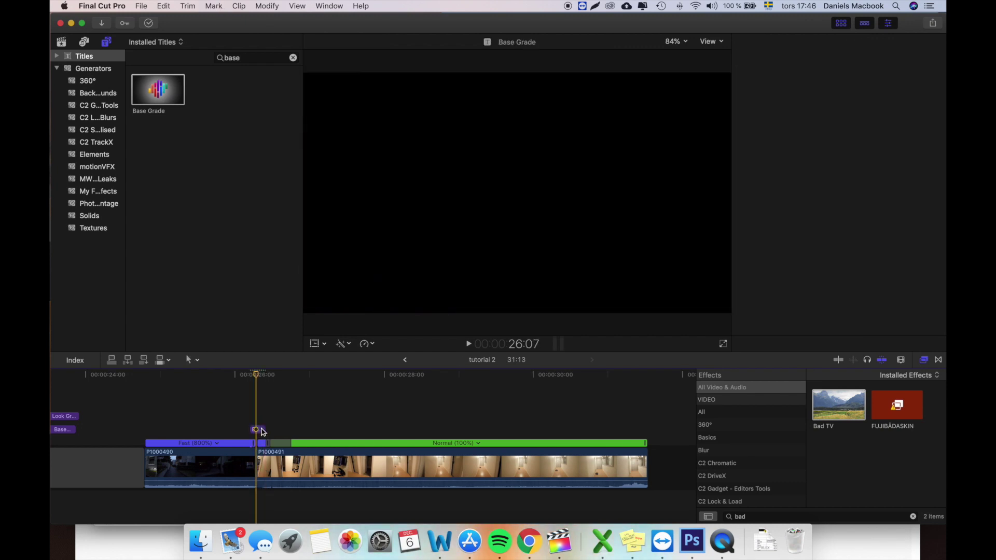
key("Right")
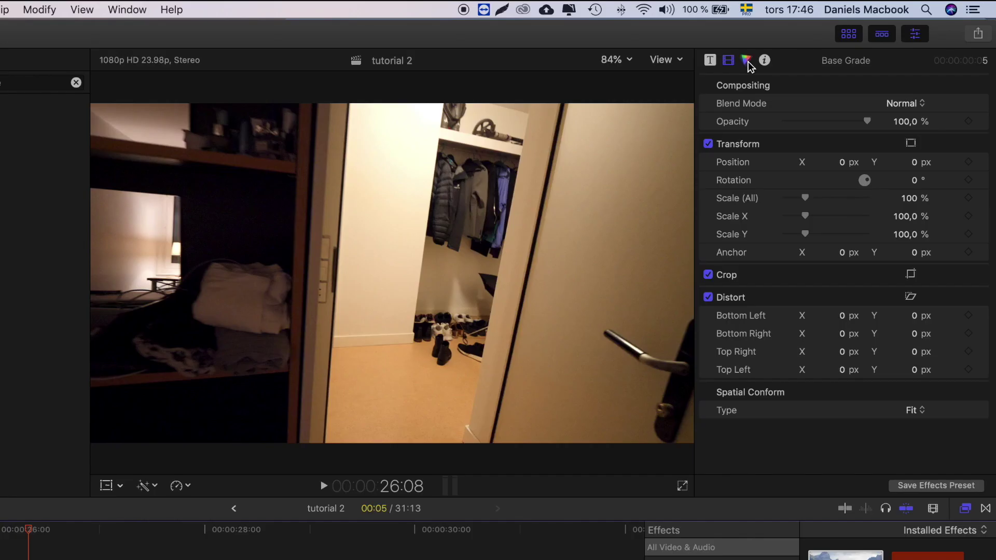
left_click(747, 61)
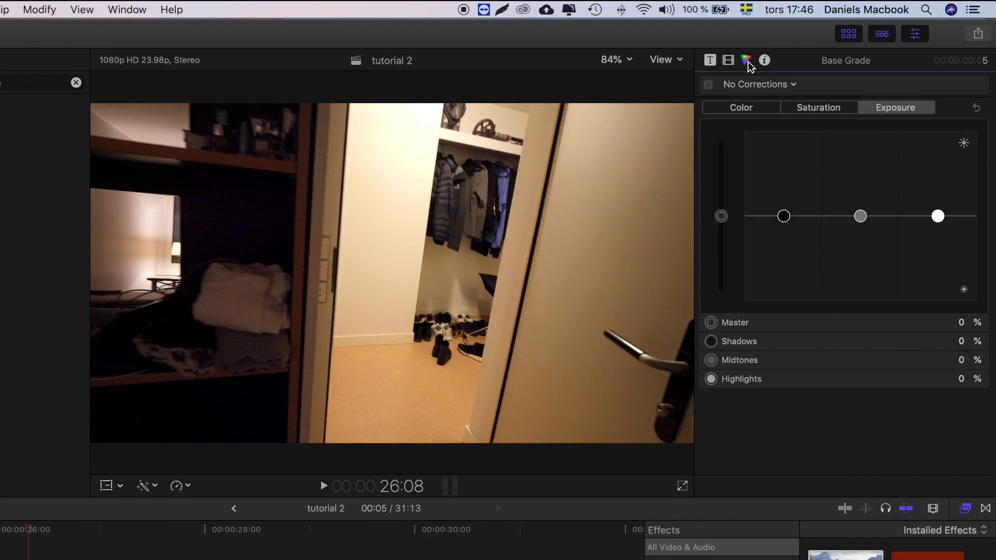
left_click(796, 89)
left_click(795, 117)
left_click_drag(725, 217, 702, 187)
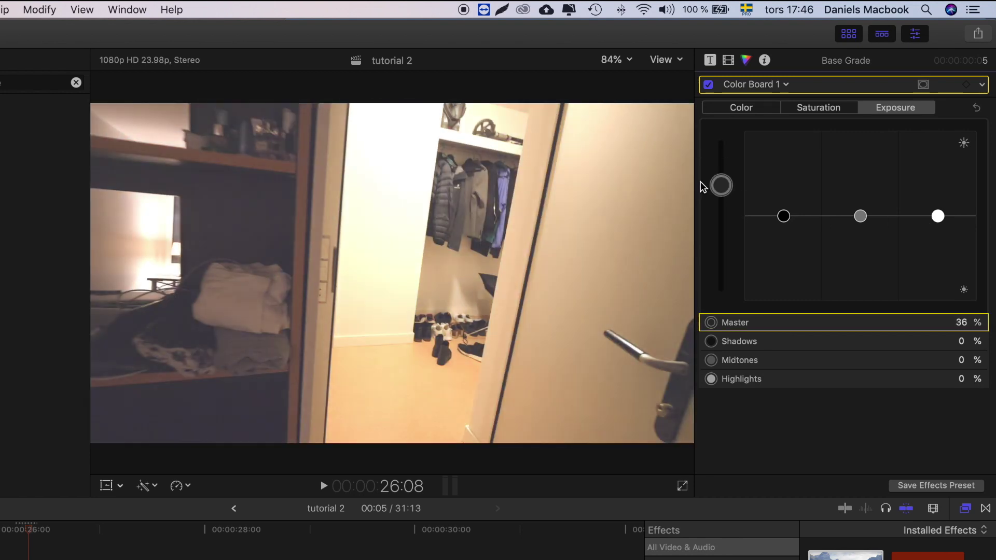
key("super+z")
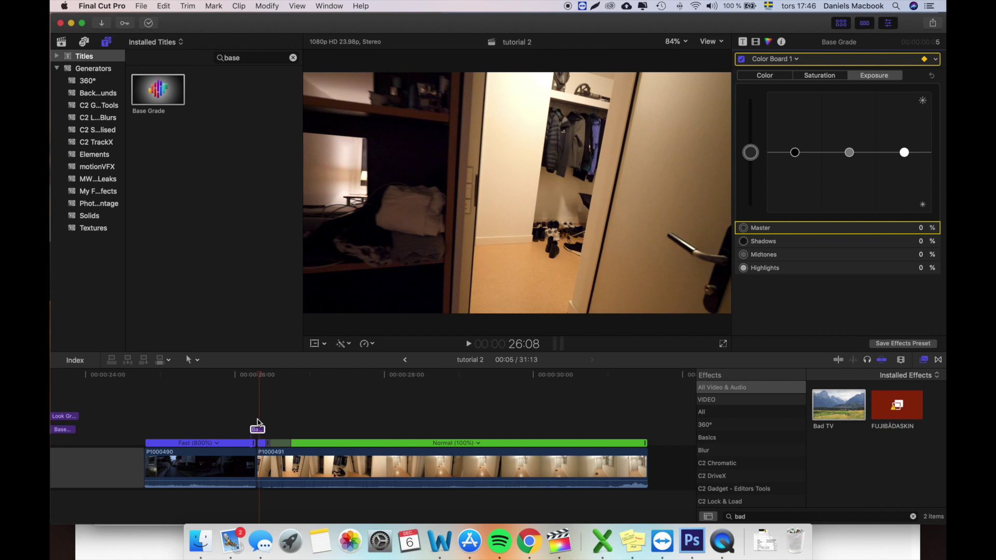
Keyframe the Base Grade title's master exposure to -93% at 26:08 and to 0% at 26:10 and the title's start.
left_click_drag(751, 156, 752, 190)
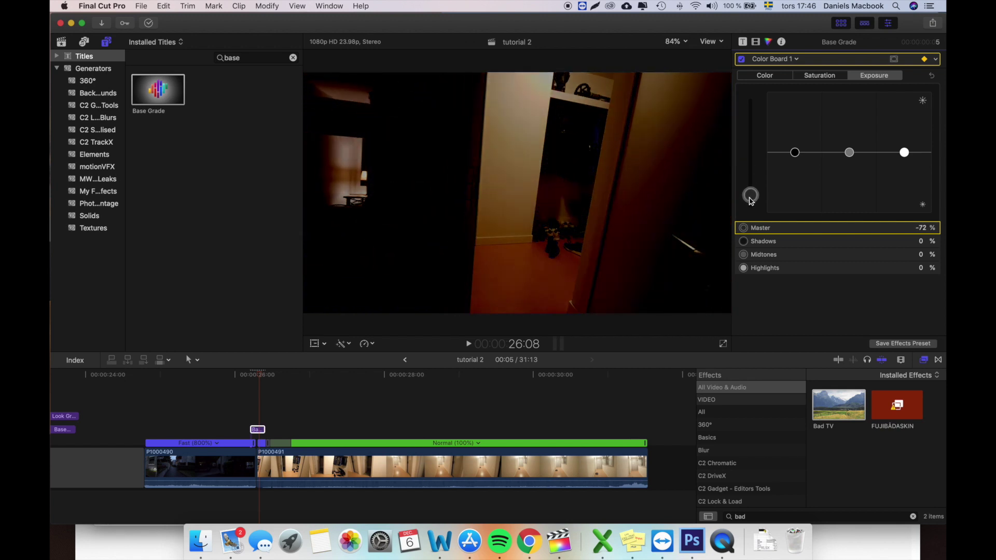
left_click_drag(751, 200, 752, 212)
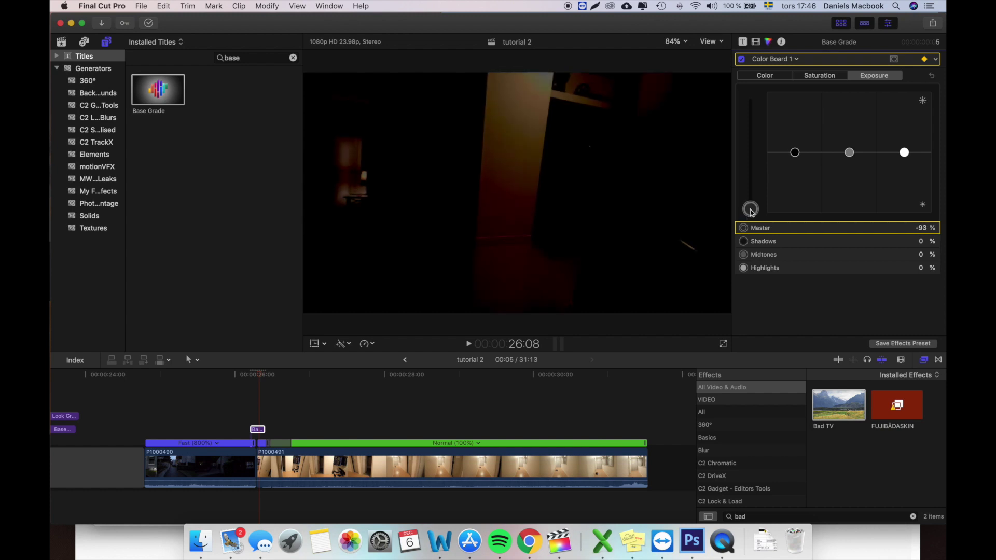
left_click(261, 414)
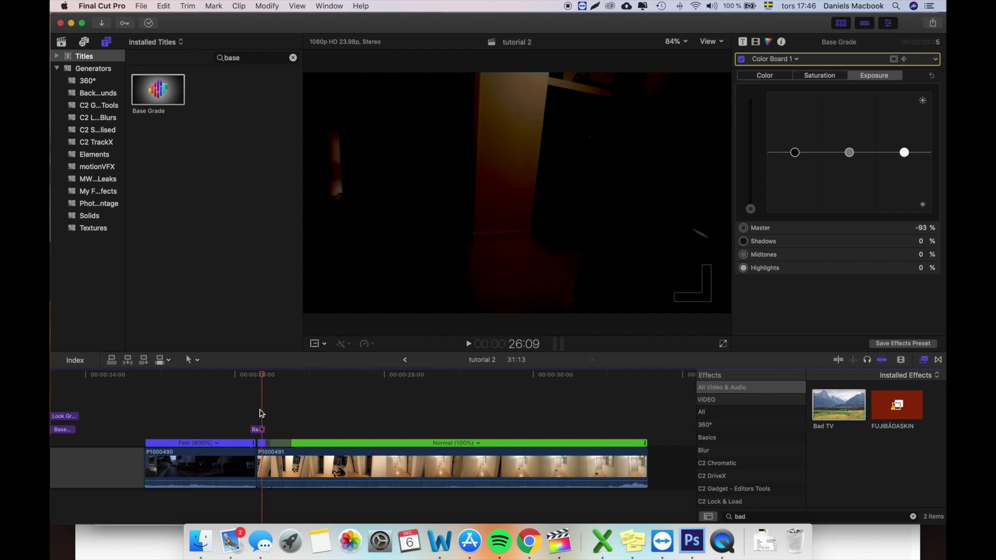
left_click(262, 430)
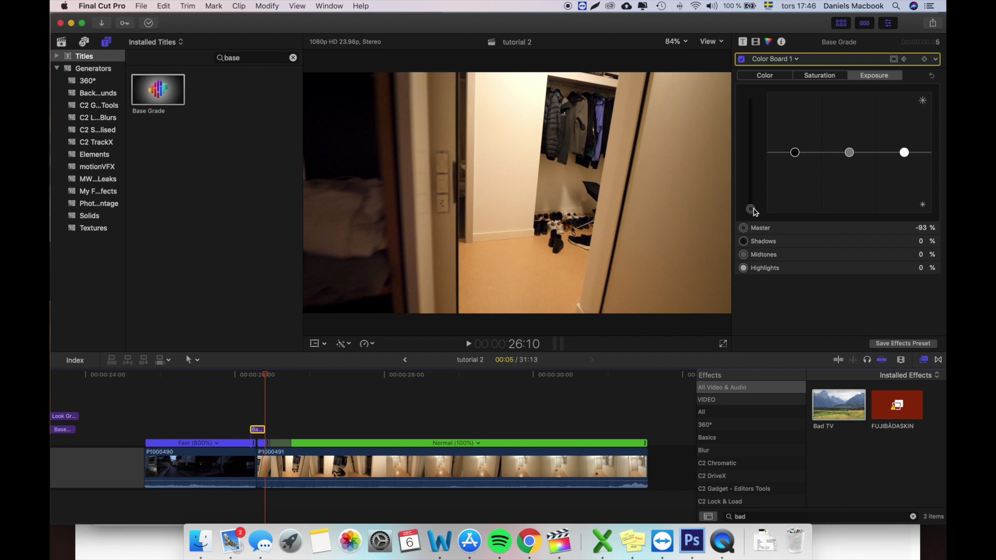
left_click_drag(755, 212, 755, 156)
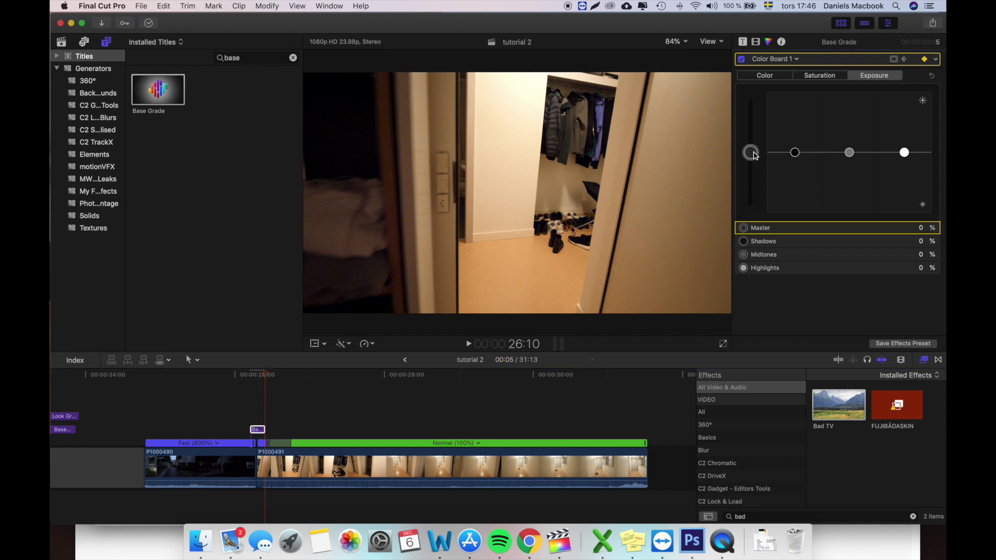
left_click(251, 415)
left_click(257, 431)
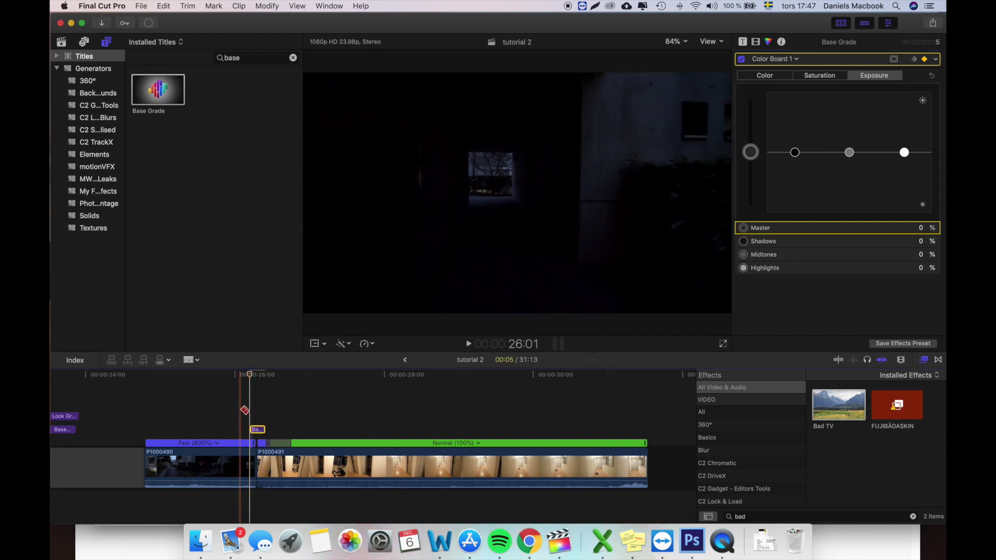
Play the transition repeatedly to review the exposure dip over the cut.
key("space")
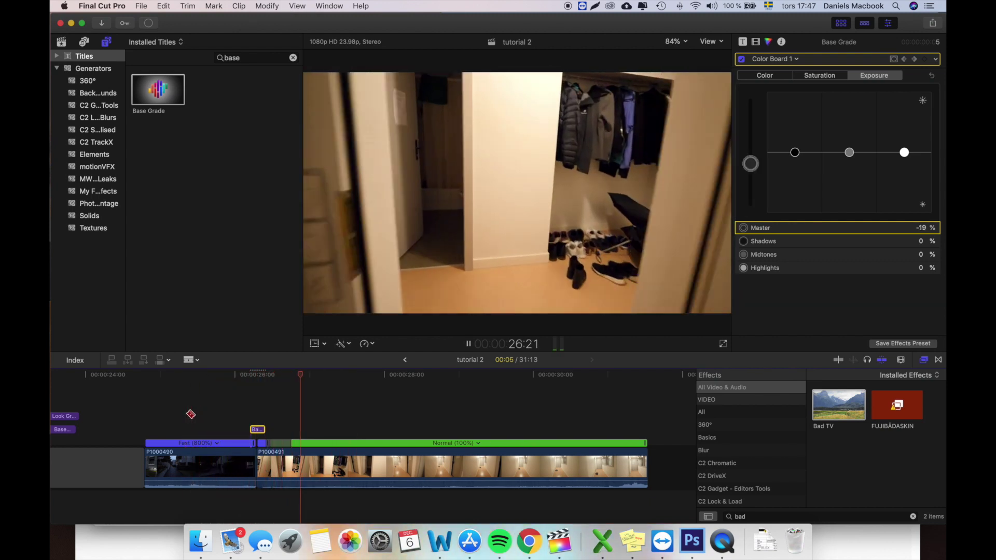
key("space")
key("space")
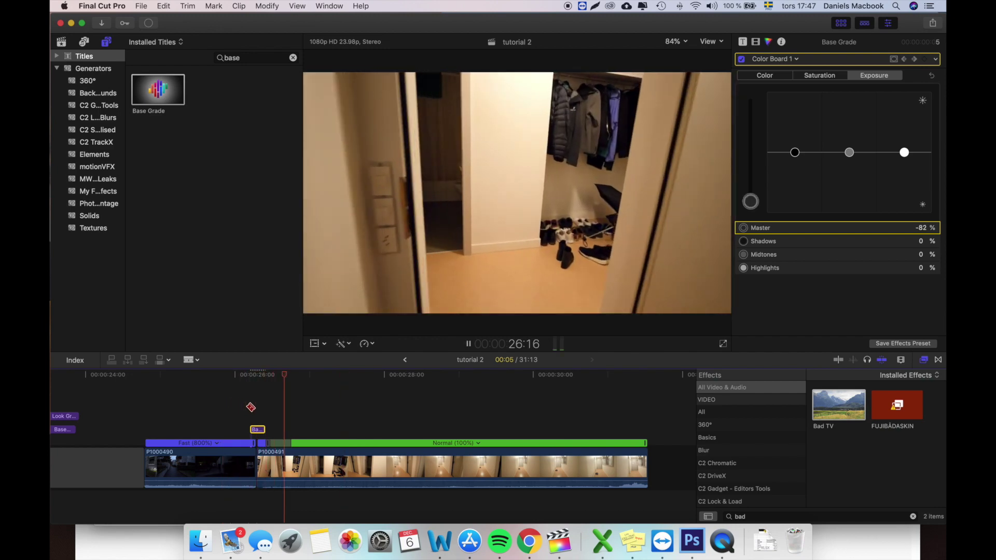
key("space")
Extend the Base Grade title to 8 frames and shift it slightly earlier so it straddles the cut.
key("a")
left_click_drag(265, 429, 273, 429)
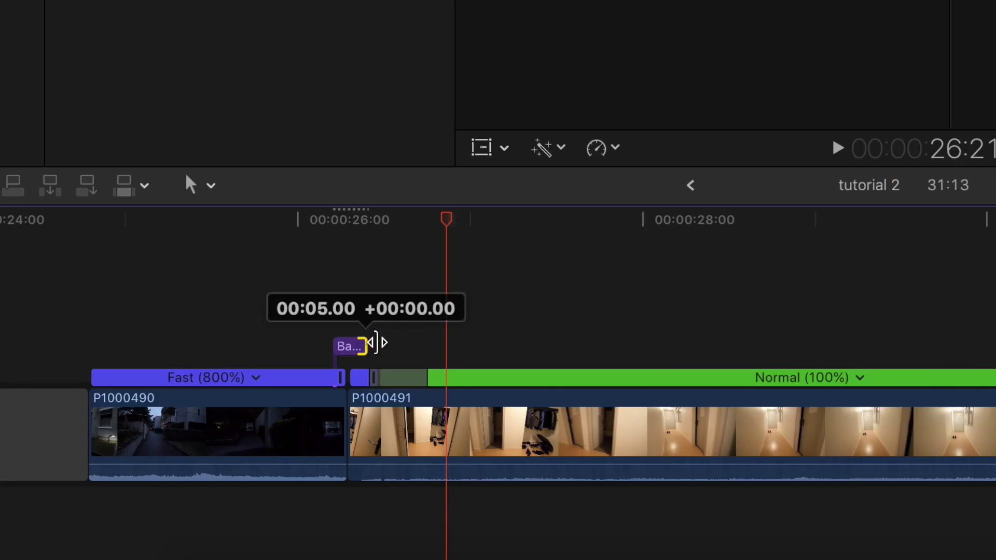
mouse_move(385, 343)
left_mouse_down()
mouse_move(352, 356)
mouse_move(368, 350)
left_mouse_up()
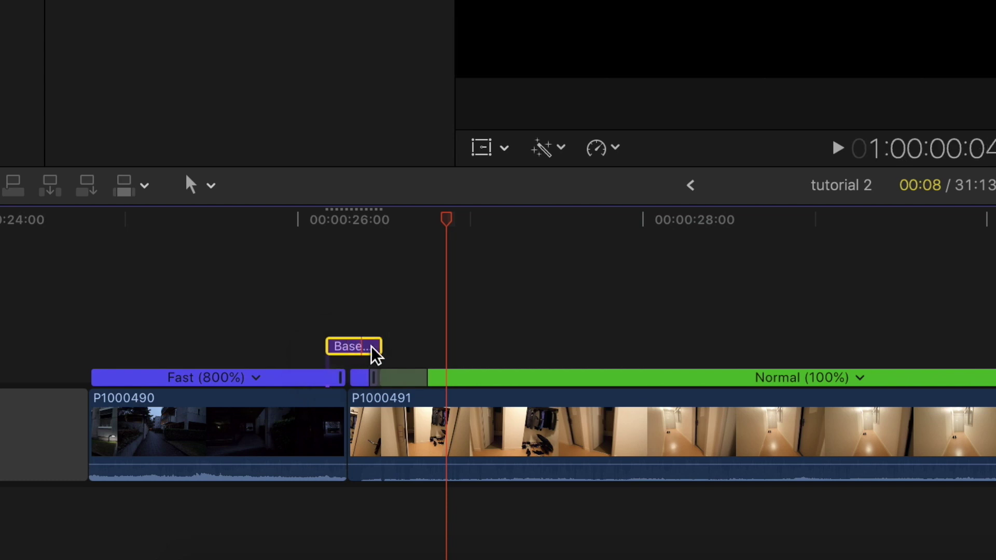
Delete the Base Grade title's Color Board keyframe at 26:09.
left_click(351, 317)
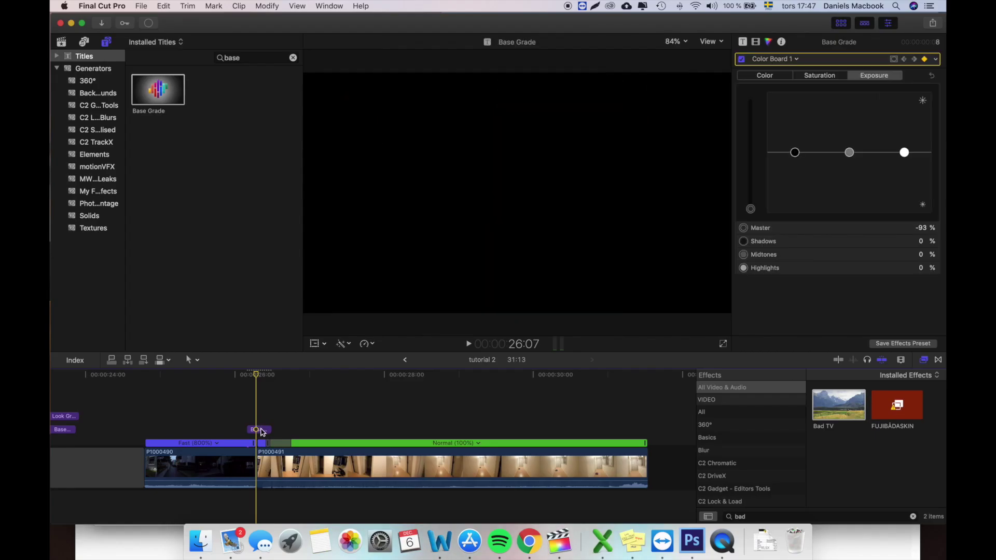
left_click(262, 432)
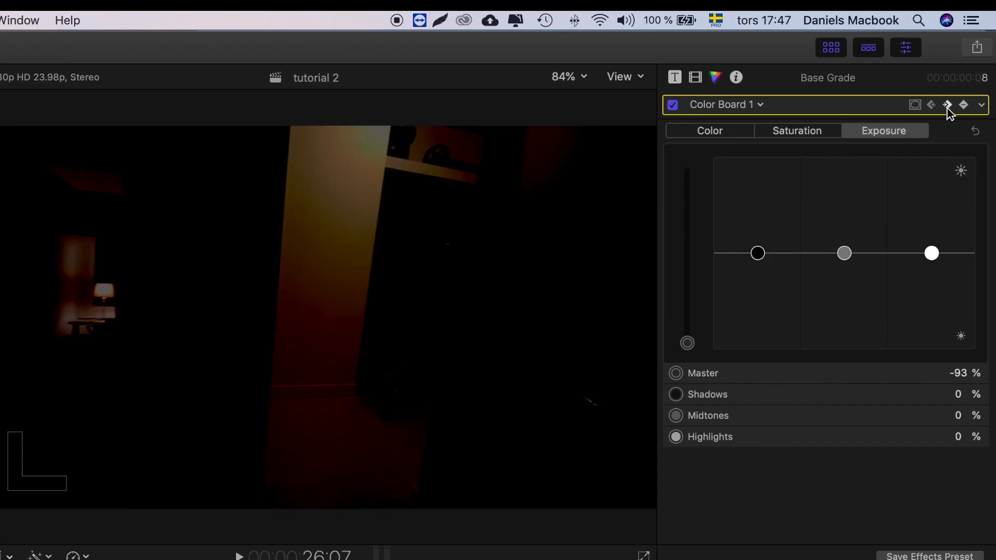
left_click(948, 106)
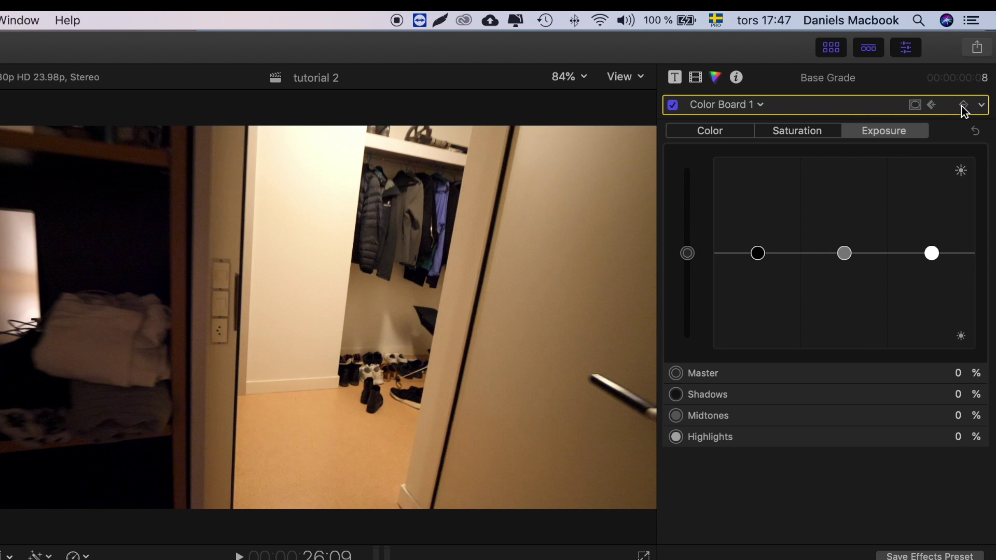
left_click(962, 106)
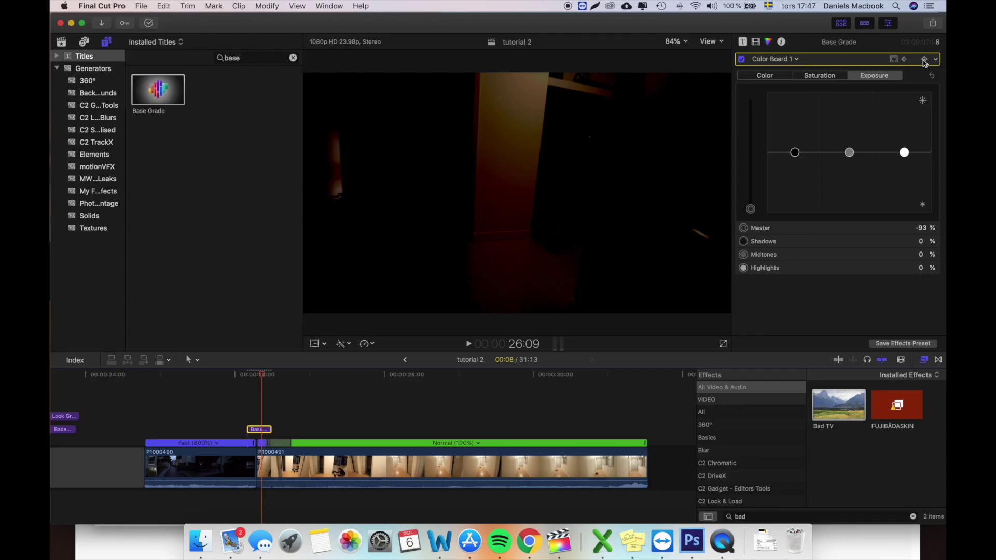
Keyframe the Base Grade title's master exposure to 0% at 26:11.
key("Right")
key("Right")
key("Right")
key("Left")
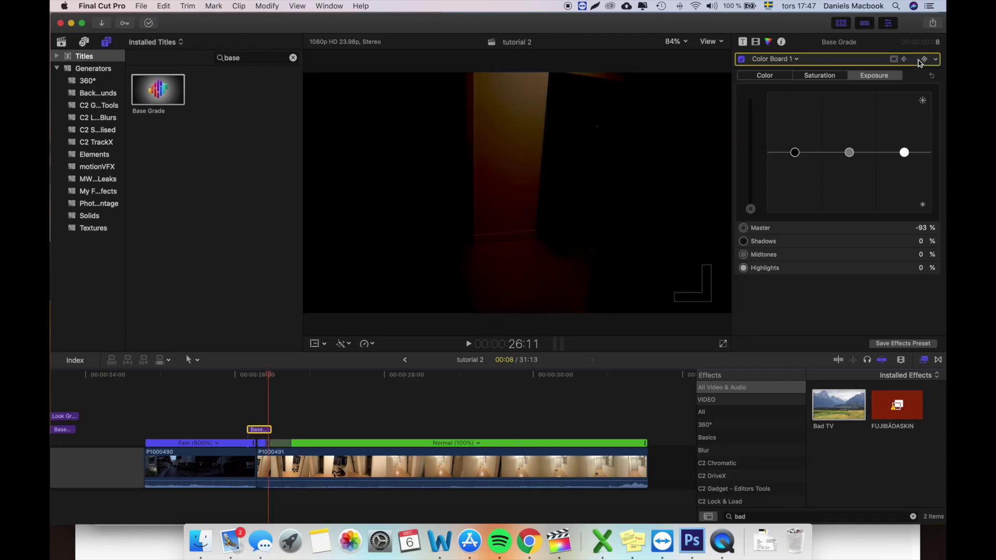
left_click_drag(753, 211, 755, 155)
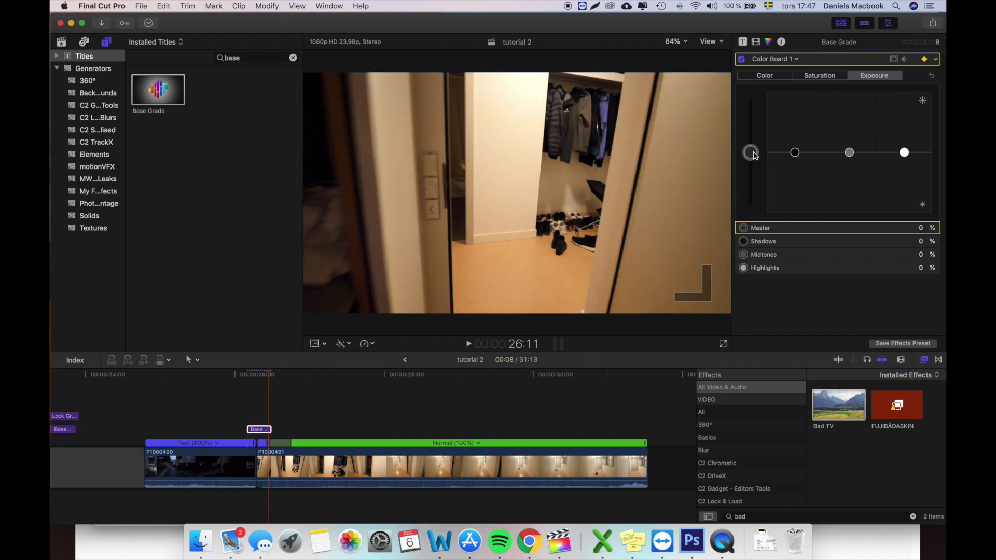
left_click(923, 60)
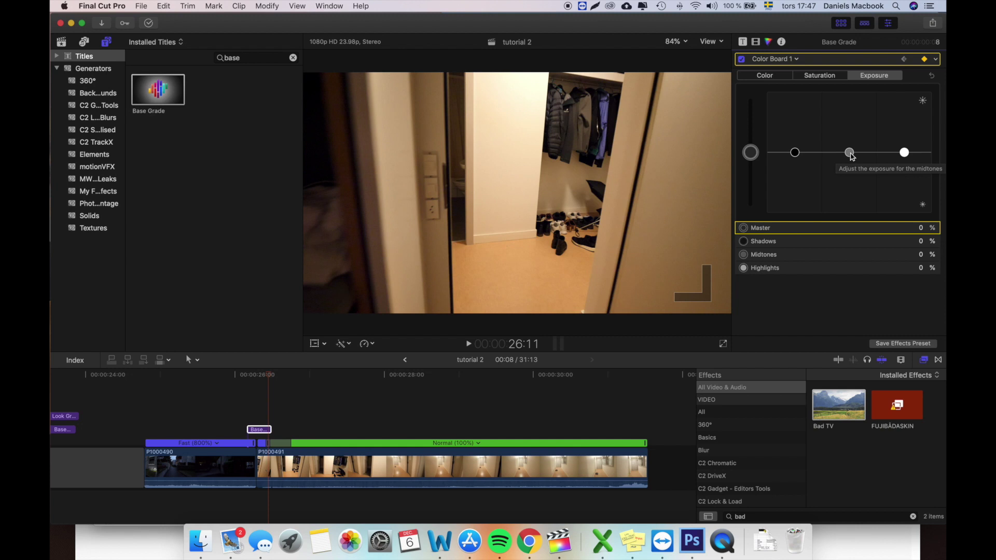
Play the transition again to check the longer fade through dark.
key("b")
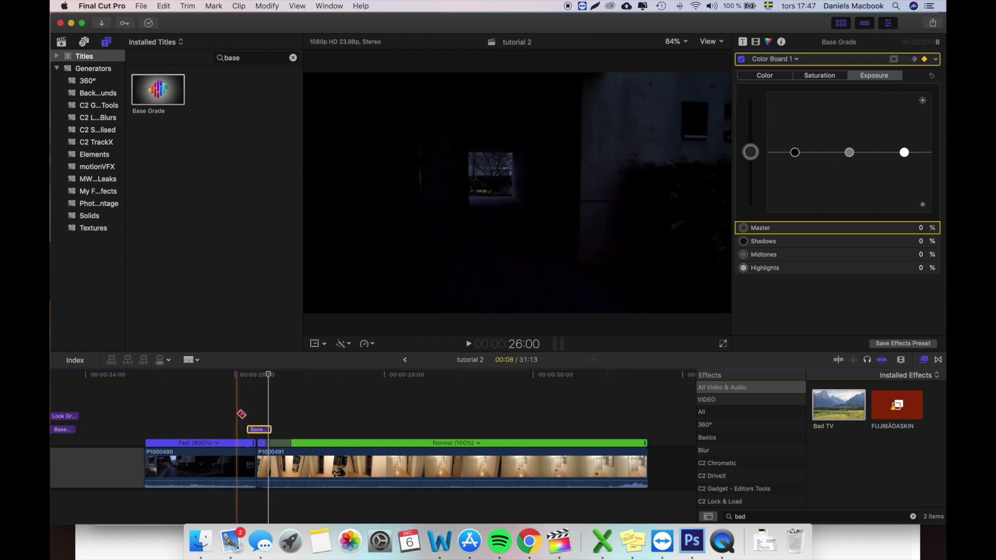
key("space")
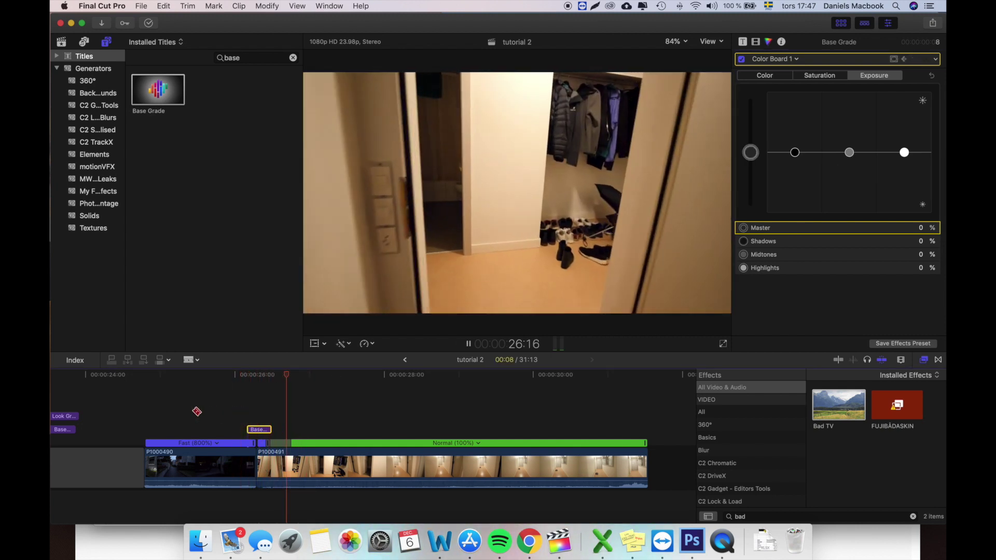
key("space")
key("space")
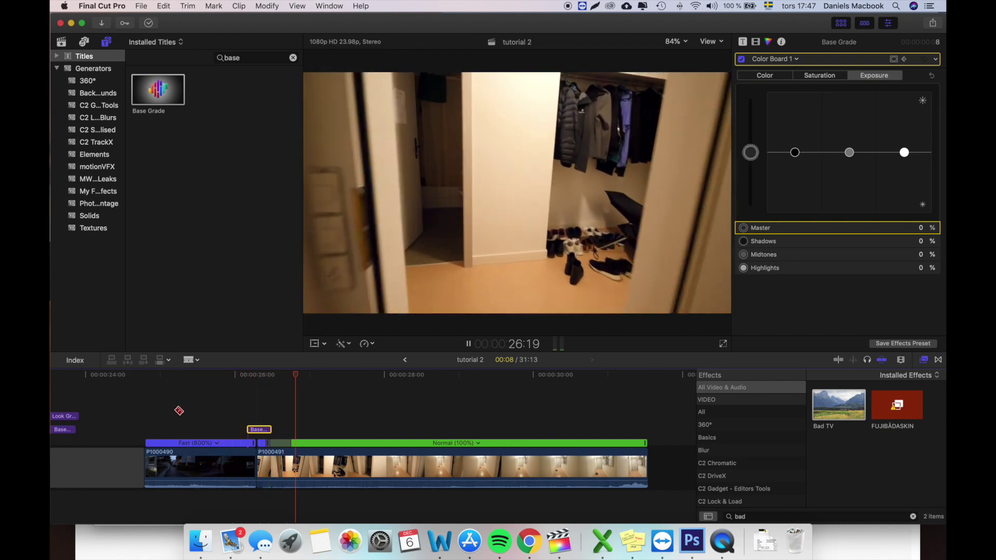
key("space")
Select the sped-up opening 5 frames of indoor clip P1000491 and play across the cut.
key("a")
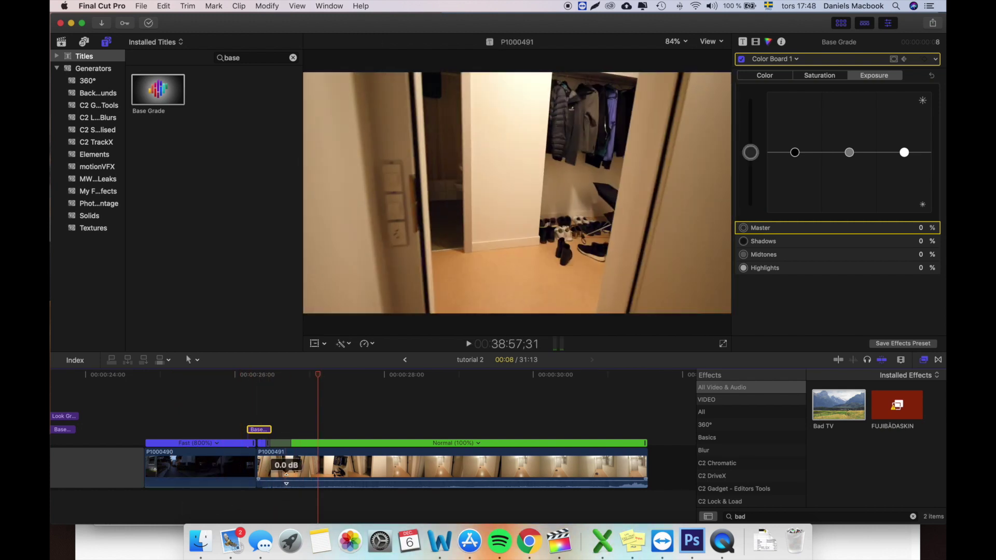
left_click(262, 458)
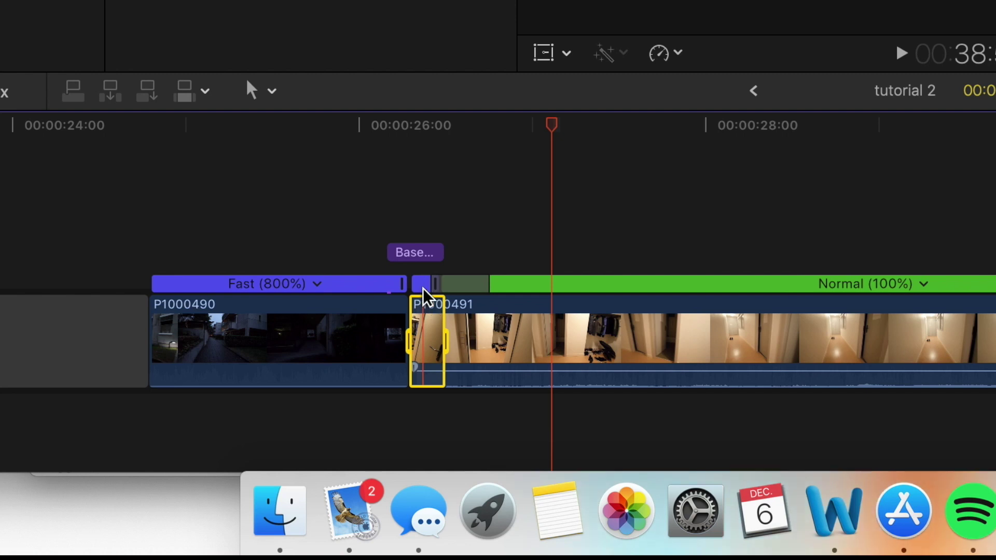
left_click(492, 240)
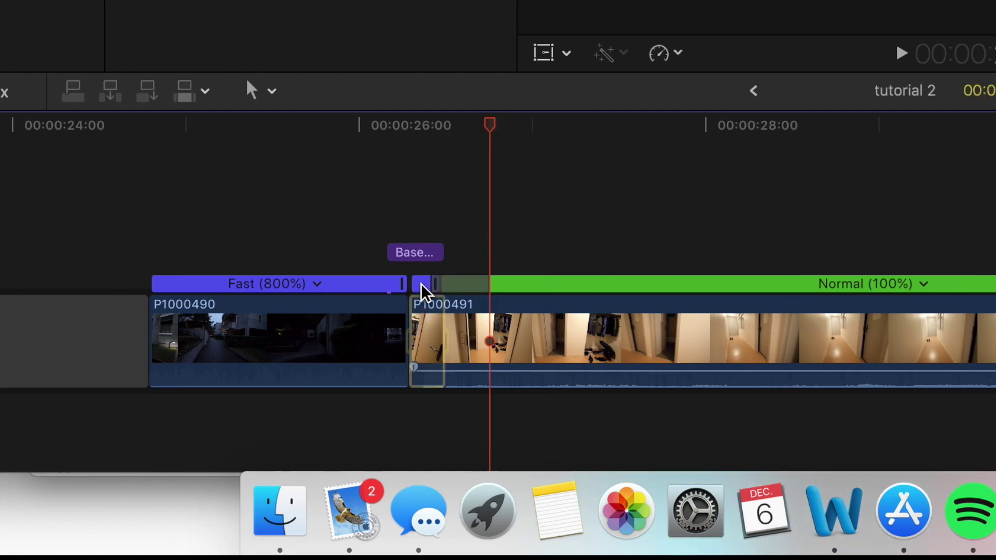
left_click(423, 293)
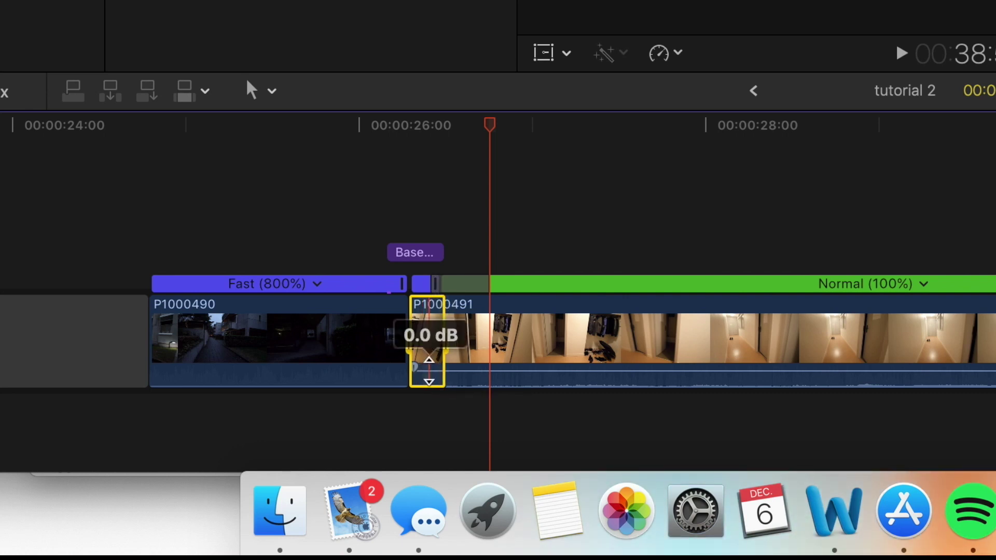
mouse_move(429, 371)
left_mouse_down()
mouse_move(429, 394)
mouse_move(429, 364)
left_mouse_up()
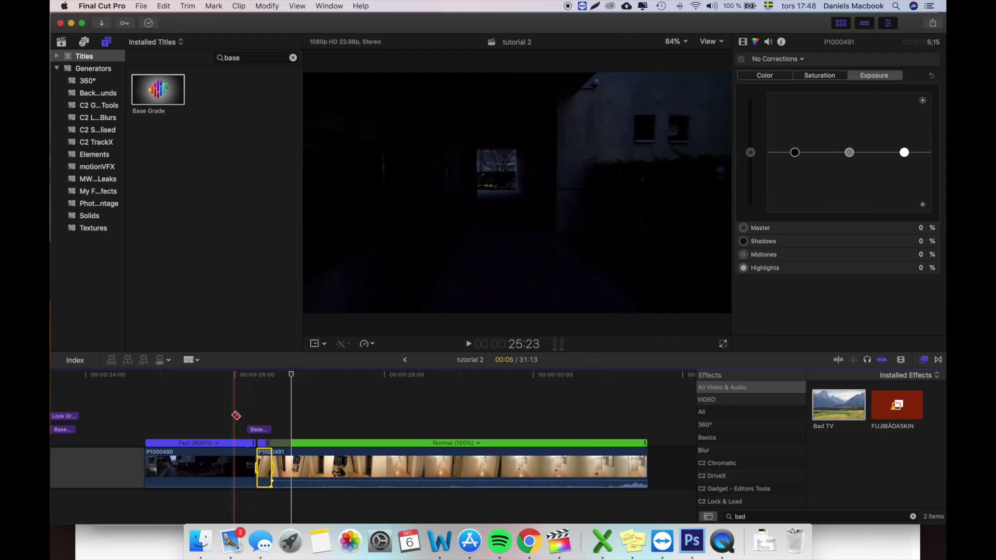
key("space")
left_click(192, 403)
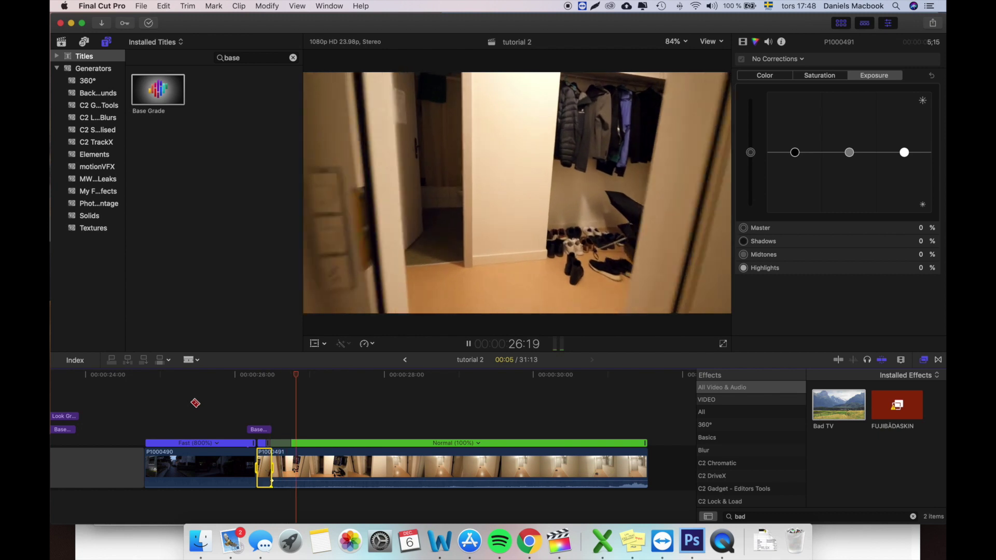